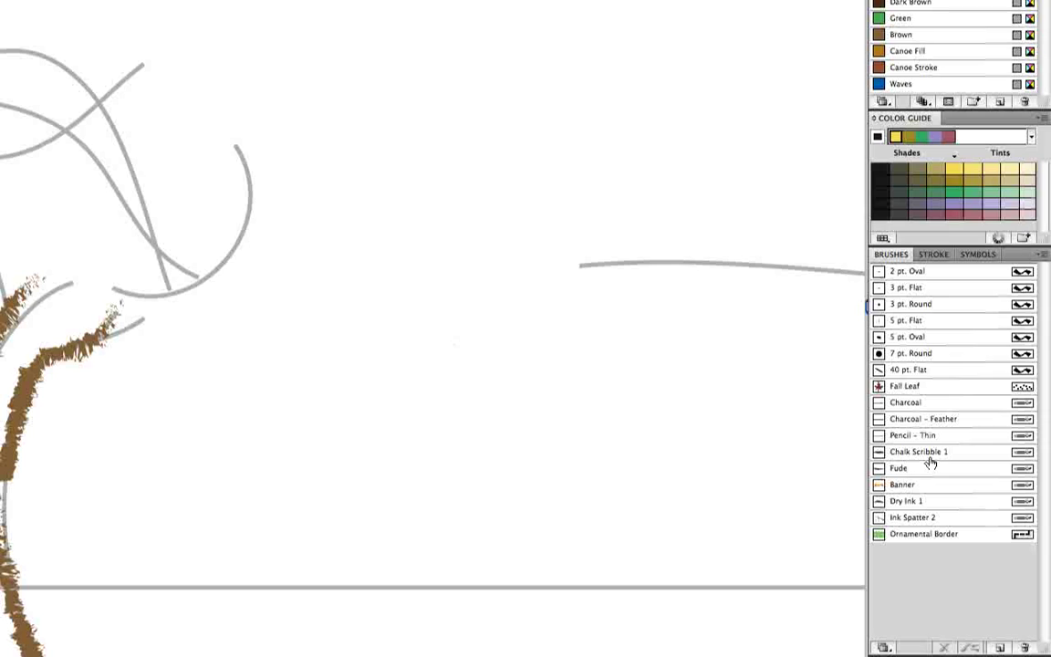
Select the Charcoal – Feather brush in the Brushes panel
{"action": "left_click", "coordinate": [975, 426]}
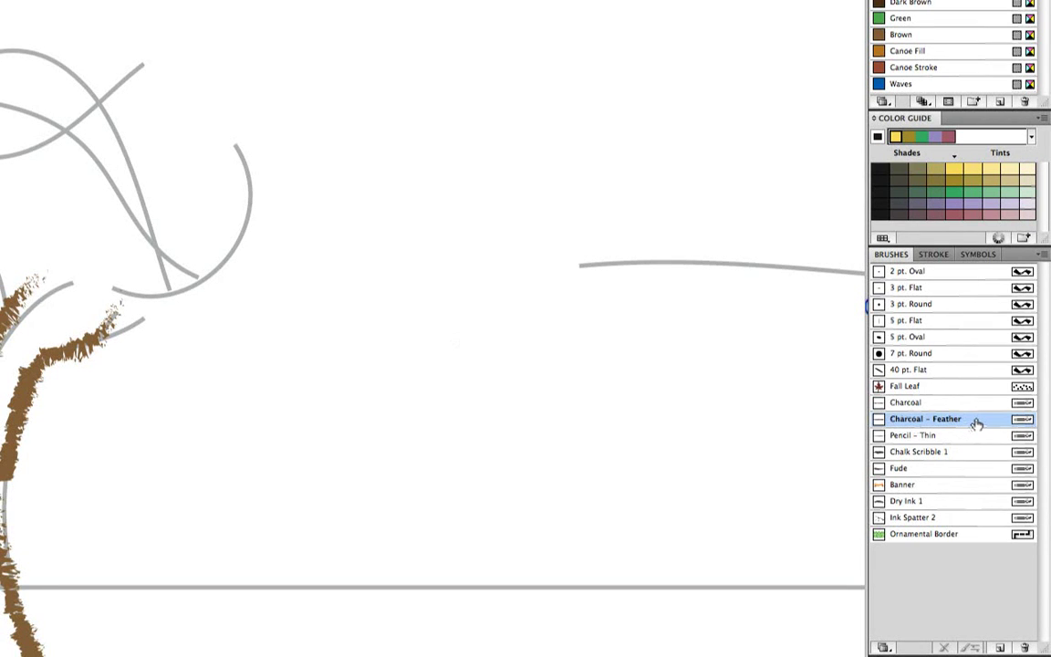
Review the Charcoal – Feather Art Brush Options with Tints colorization, then cancel without changes
{"action": "double_click", "coordinate": [976, 423]}
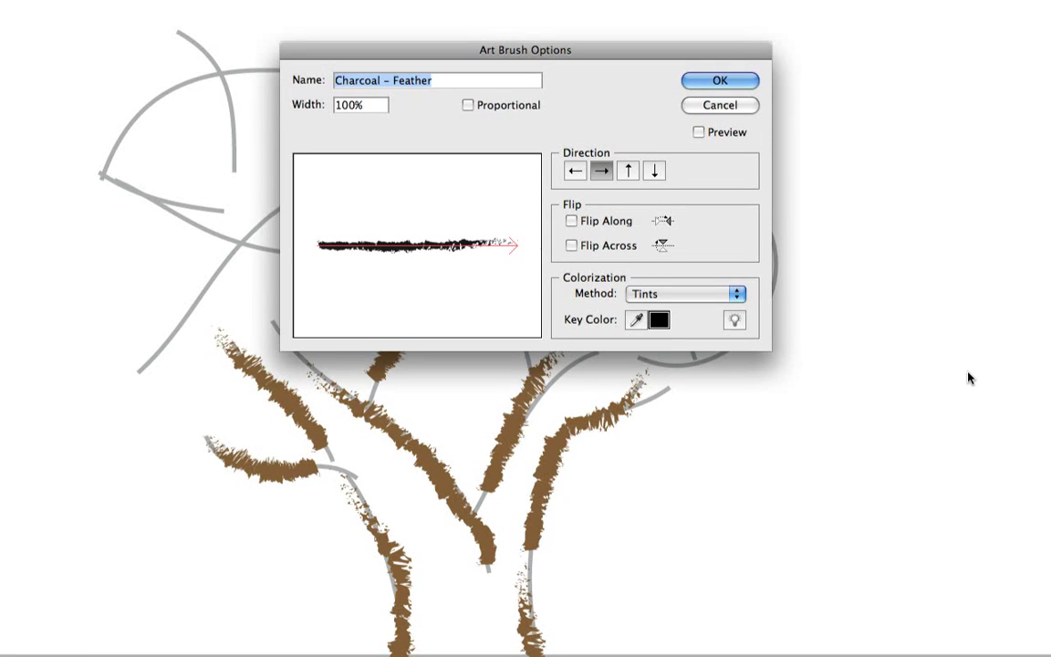
{"action": "left_click", "coordinate": [715, 107]}
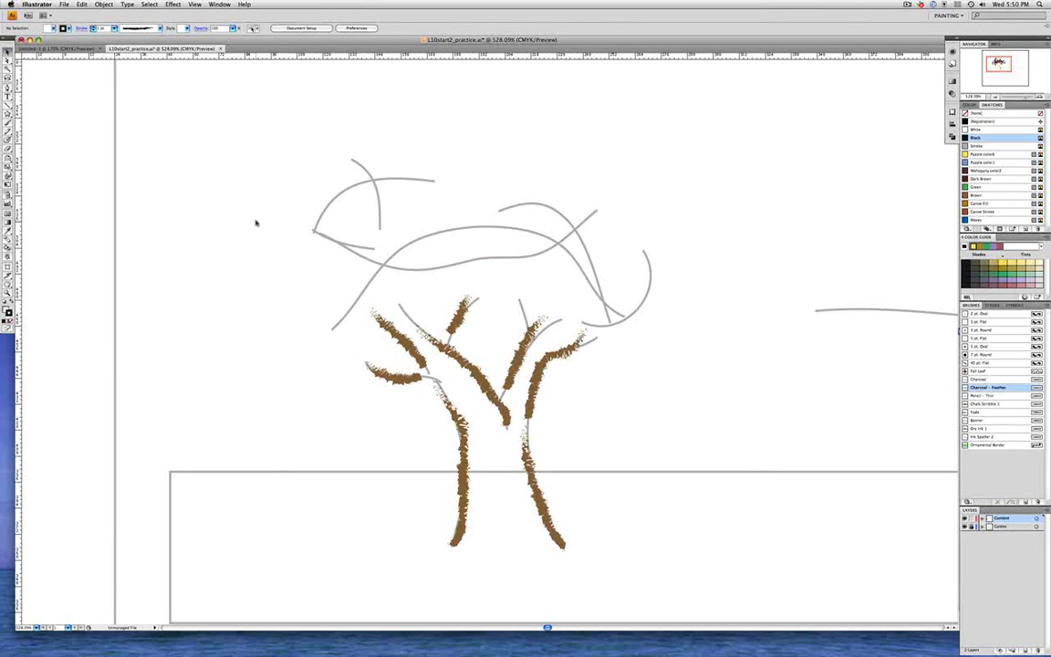
Select all the tree's brown branch strokes and lock them via Object > Lock > Selection
{"action": "mouse_move", "coordinate": [256, 222]}
{"action": "left_mouse_down"}
{"action": "mouse_move", "coordinate": [544, 418]}
{"action": "mouse_move", "coordinate": [715, 570]}
{"action": "left_mouse_up"}
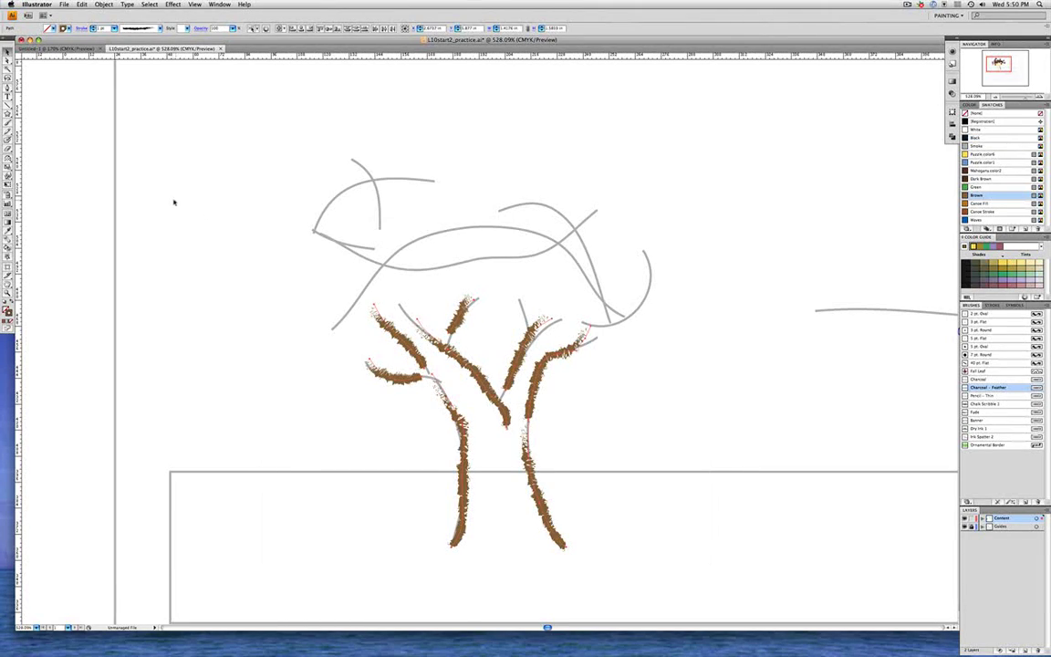
{"action": "left_click", "coordinate": [103, 5]}
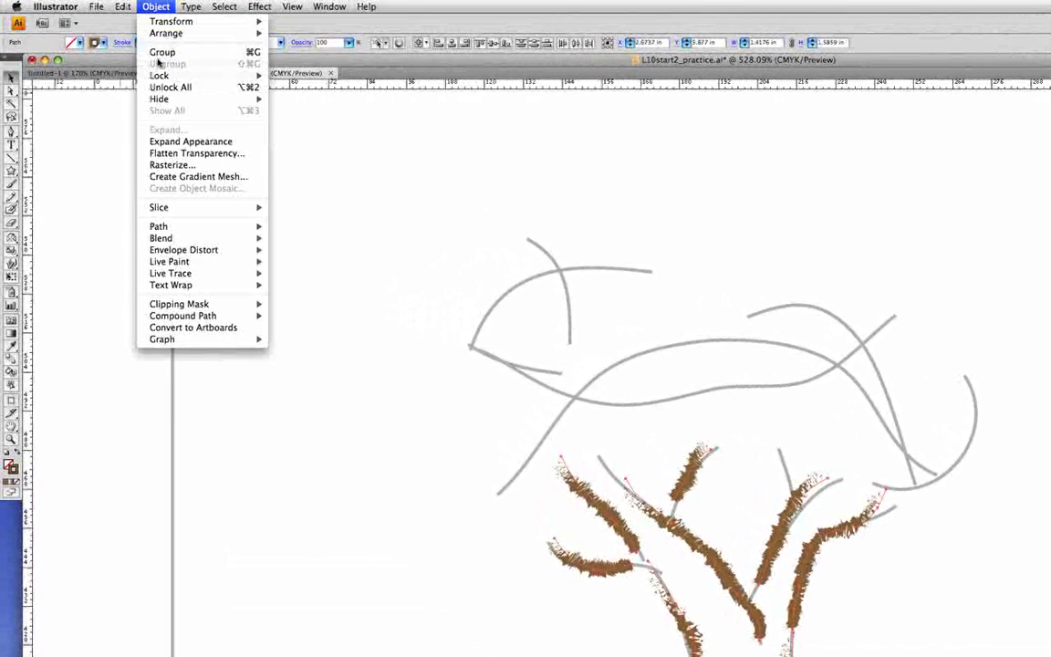
{"action": "mouse_move", "coordinate": [219, 75]}
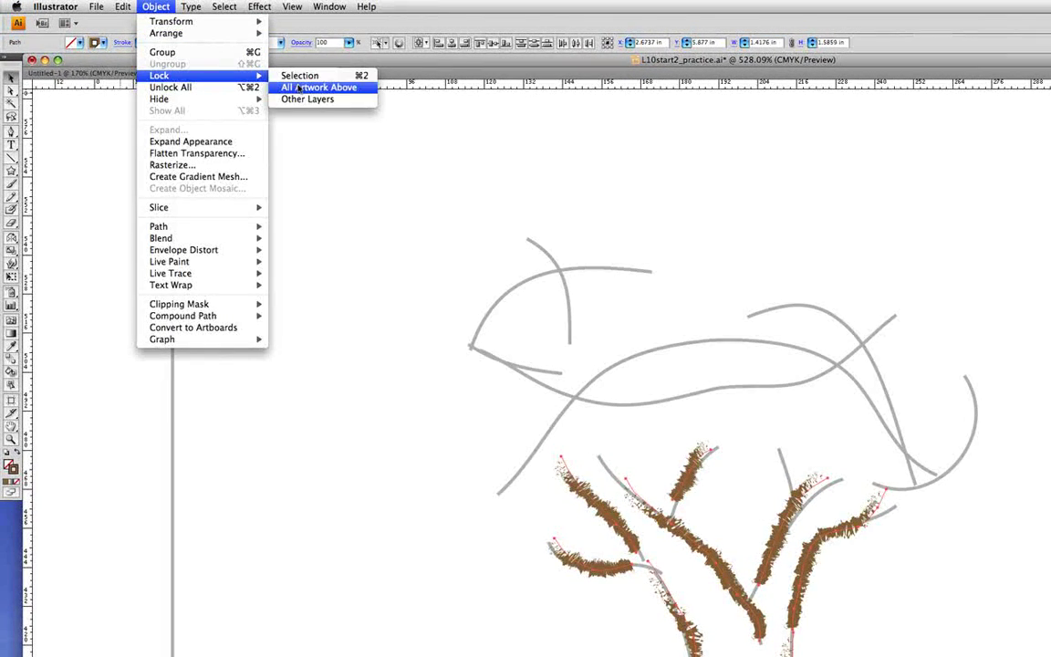
{"action": "left_click", "coordinate": [326, 79]}
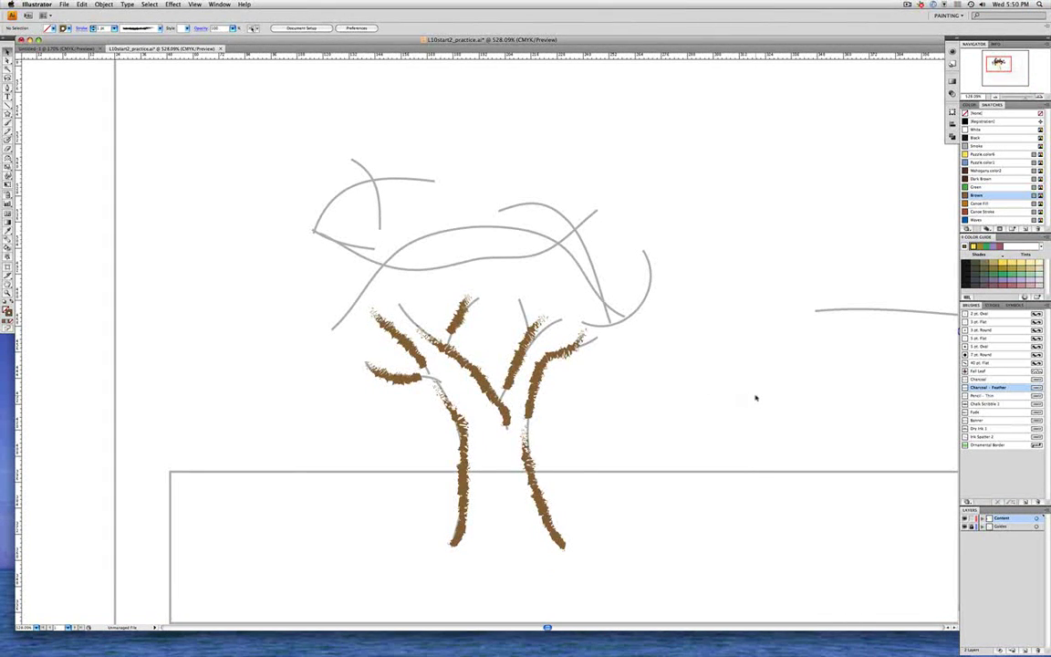
Select Fall Leaf and use Duplicate Brush from the Brushes panel menu
{"action": "left_click", "coordinate": [1011, 371]}
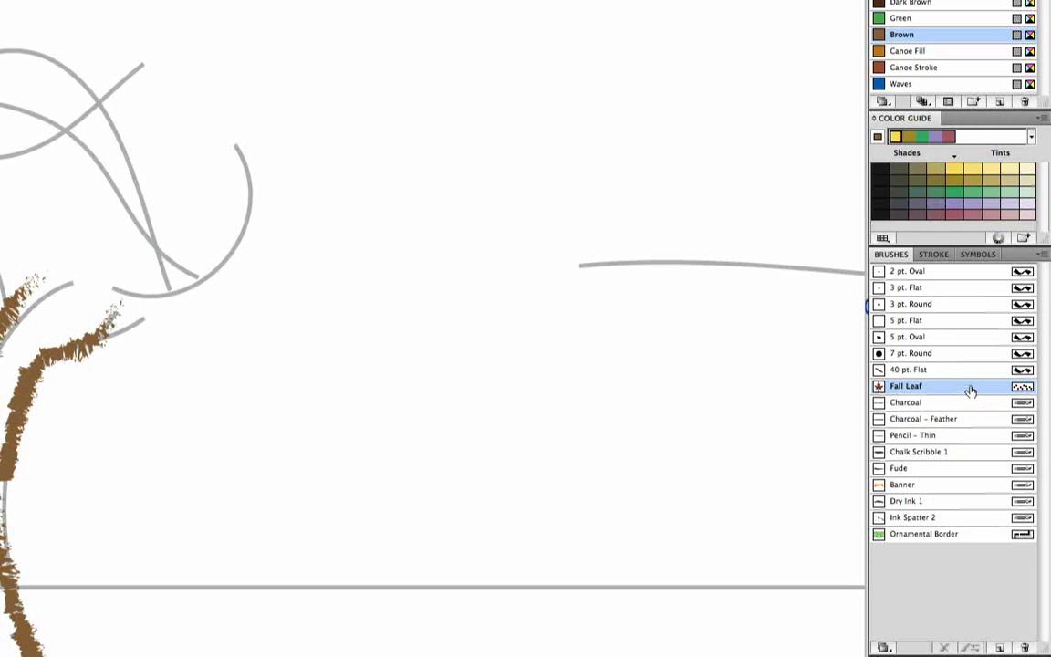
{"action": "left_click", "coordinate": [1044, 256]}
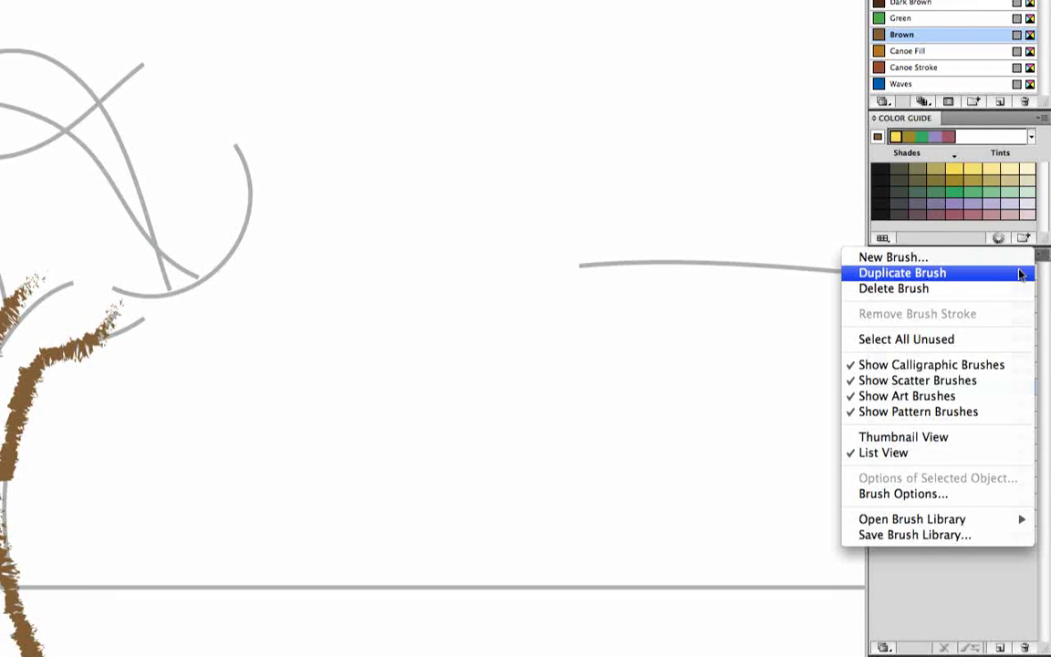
{"action": "left_click", "coordinate": [1019, 274]}
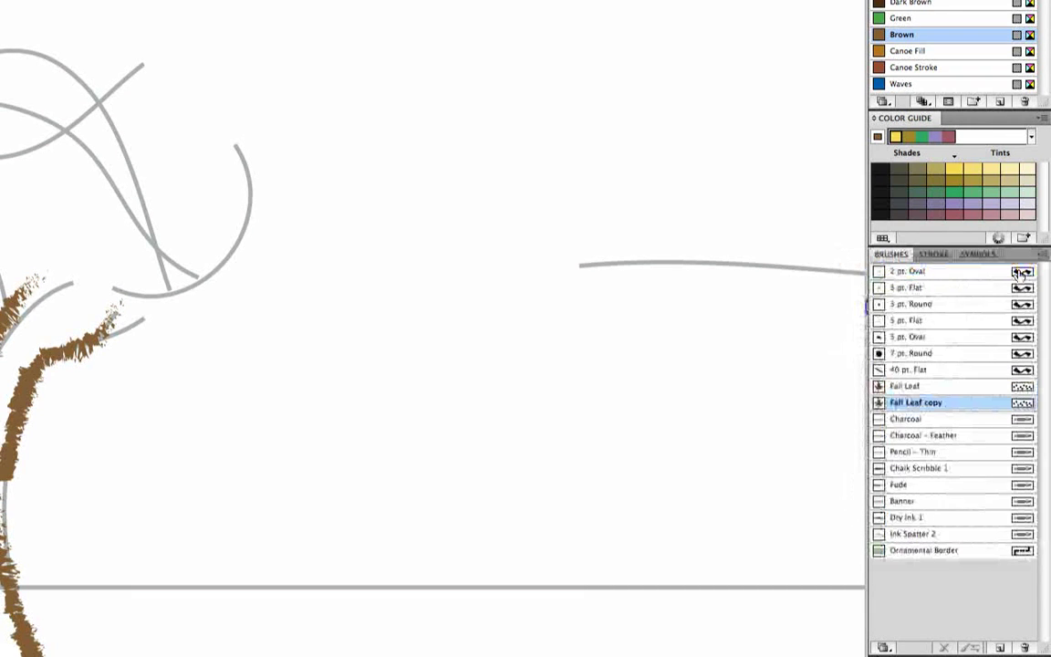
Open the Fall Leaf copy brush options and rename it to Fall Leaf NEW
{"action": "double_click", "coordinate": [978, 408]}
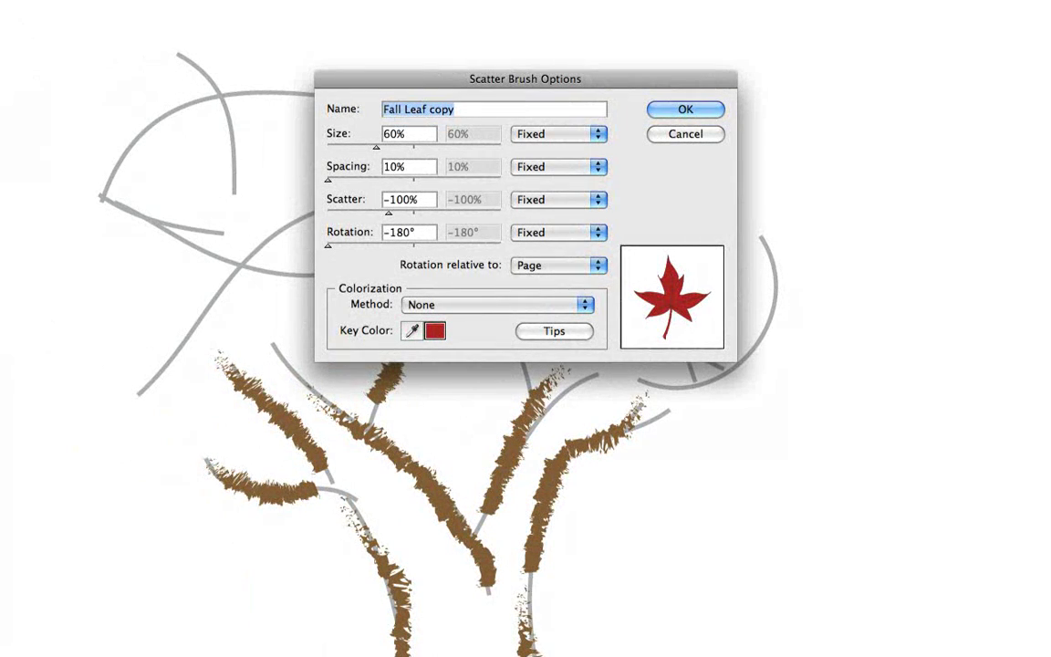
{"action": "left_click", "coordinate": [469, 108]}
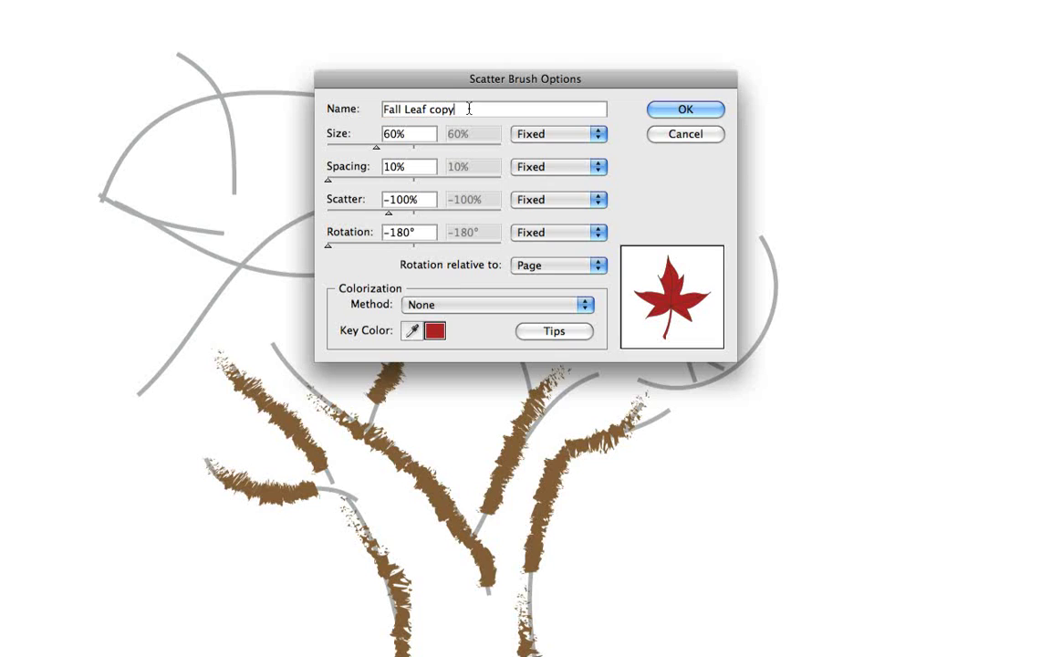
{"action": "key", "text": "BackSpace"}
{"action": "key", "text": "BackSpace"}
{"action": "key", "text": "BackSpace"}
{"action": "key", "text": "BackSpace"}
{"action": "type", "text": "NEW"}
Set Size, Spacing, Scatter and Rotation variation all to Random
{"action": "left_click", "coordinate": [548, 136]}
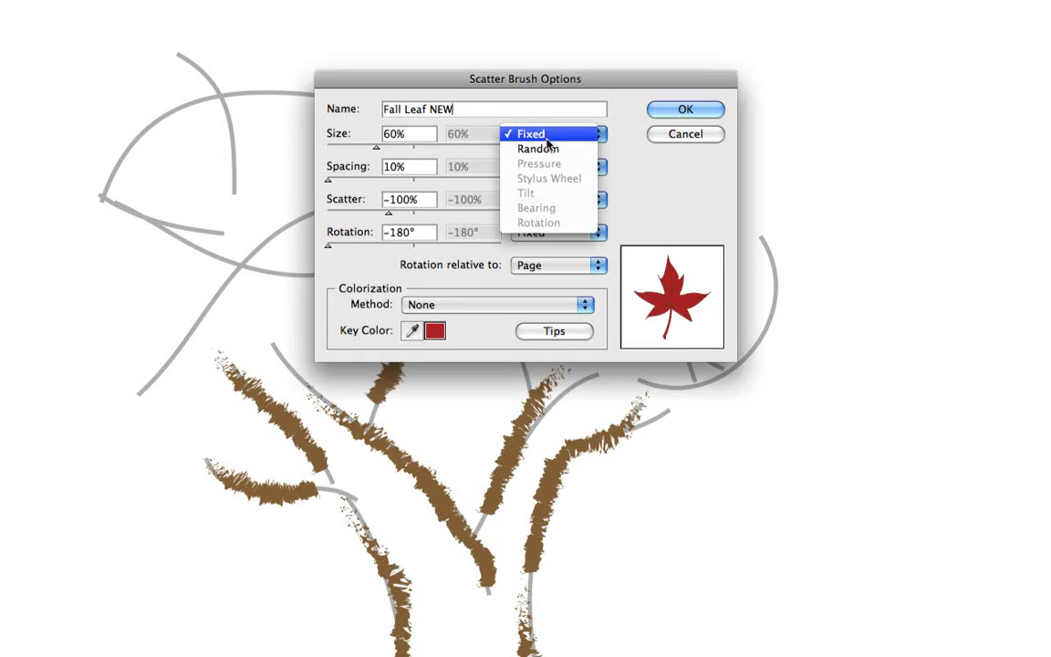
{"action": "left_click", "coordinate": [547, 148]}
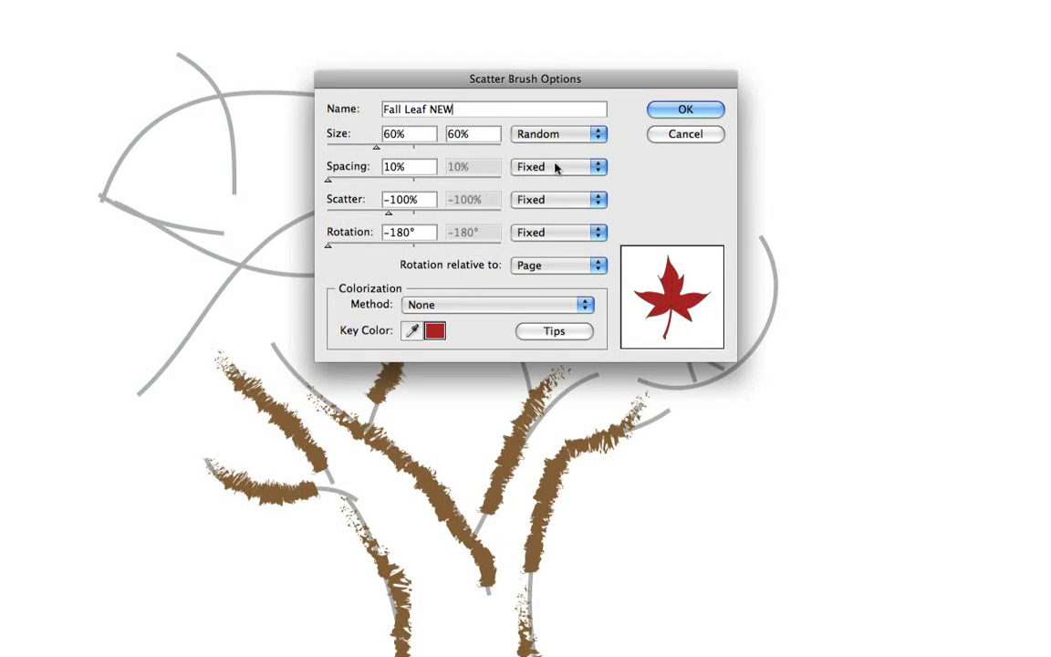
{"action": "left_click", "coordinate": [554, 167]}
{"action": "left_click", "coordinate": [547, 181]}
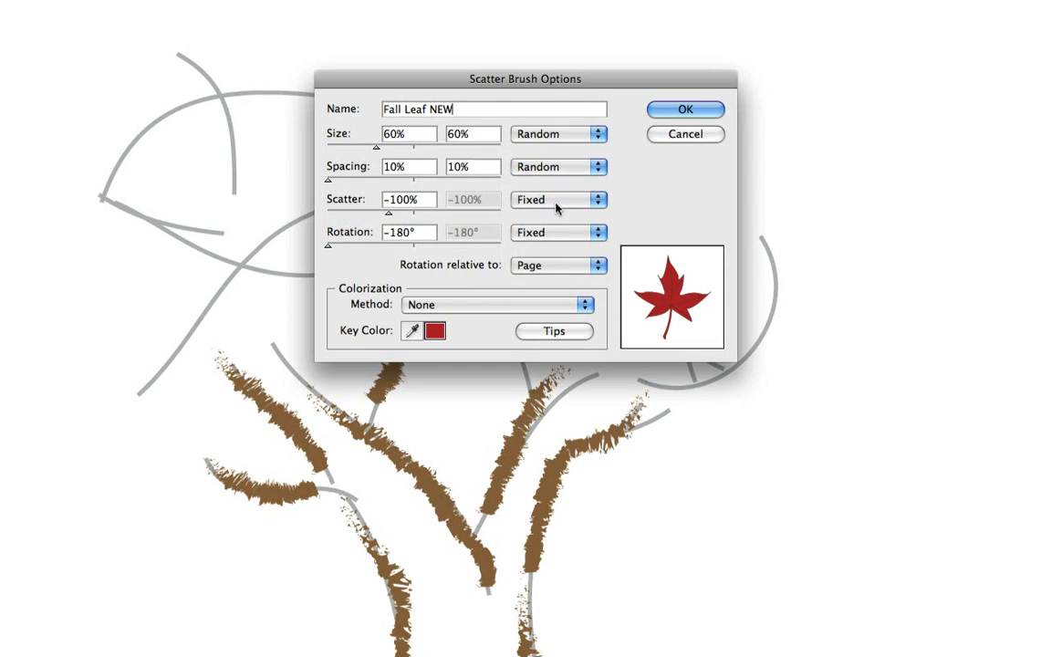
{"action": "left_click", "coordinate": [556, 201]}
{"action": "left_click", "coordinate": [547, 215]}
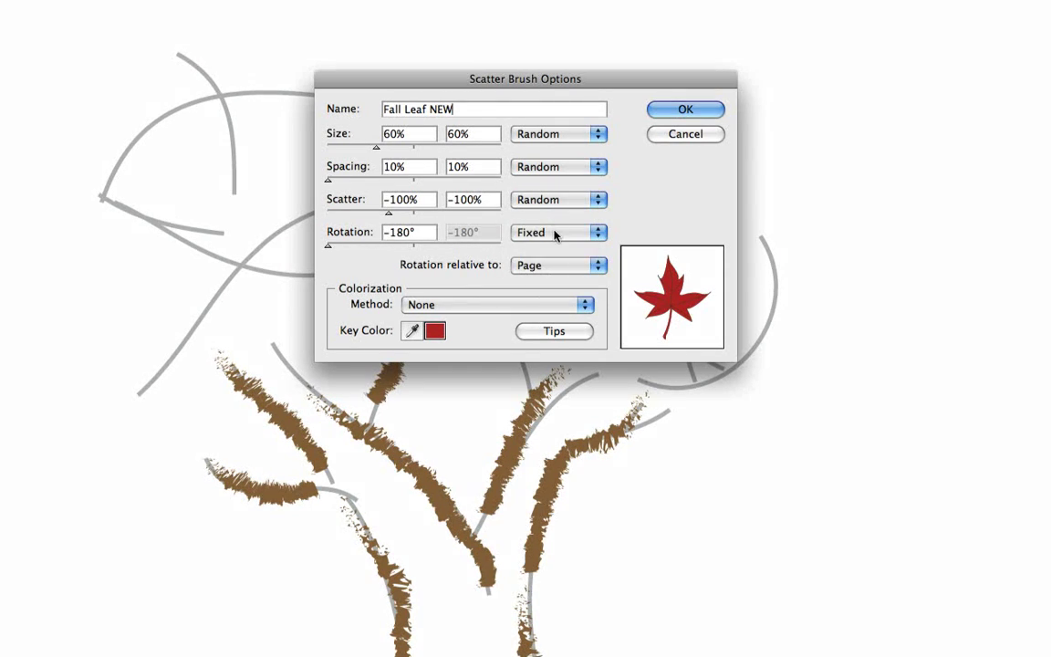
{"action": "left_click", "coordinate": [556, 233]}
{"action": "left_click", "coordinate": [538, 248]}
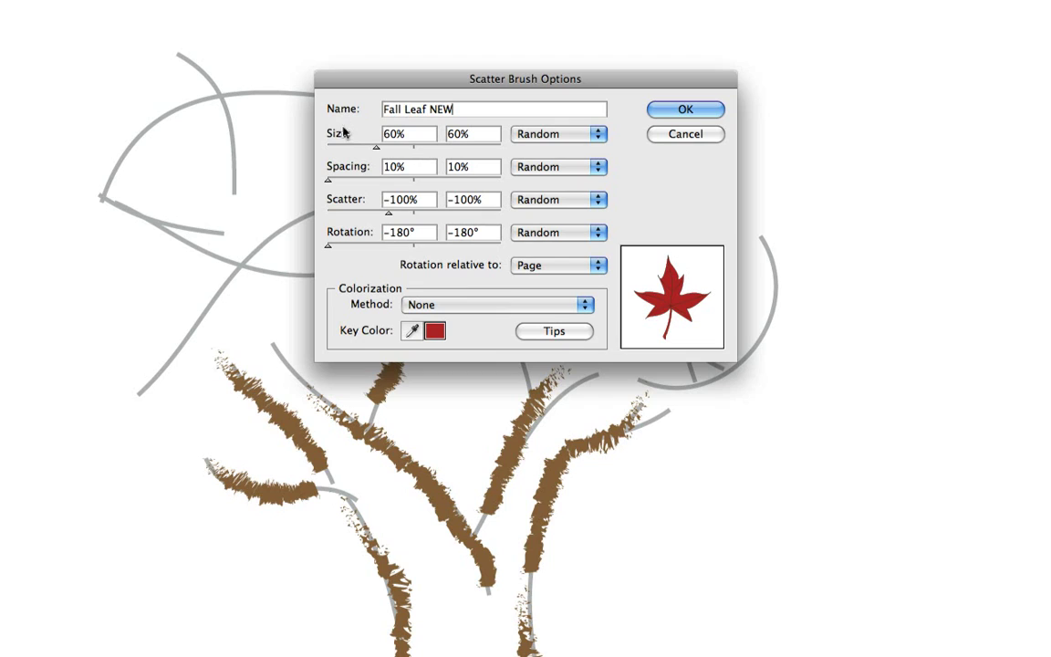
Enter ranges: size 40–60%, spacing 10–30%, scatter -40 to 40%, rotation -180 to 180°
{"action": "key", "text": "Tab"}
{"action": "type", "text": "40"}
{"action": "key", "text": "Tab"}
{"action": "key", "text": "Tab"}
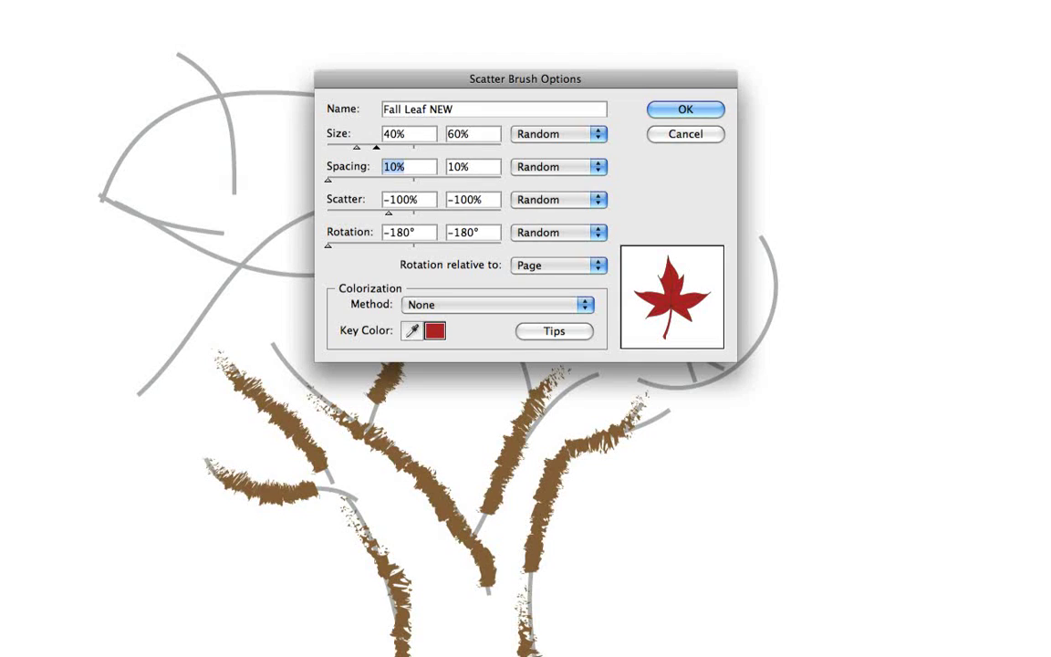
{"action": "key", "text": "Tab"}
{"action": "type", "text": "30"}
{"action": "key", "text": "Tab"}
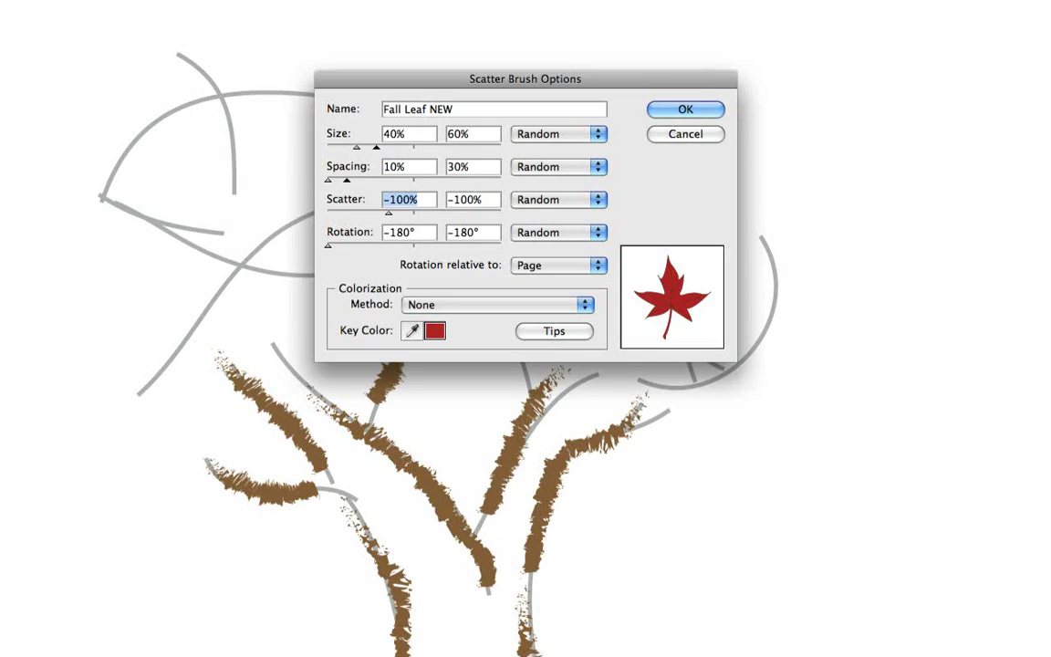
{"action": "type", "text": "-40"}
{"action": "key", "text": "Tab"}
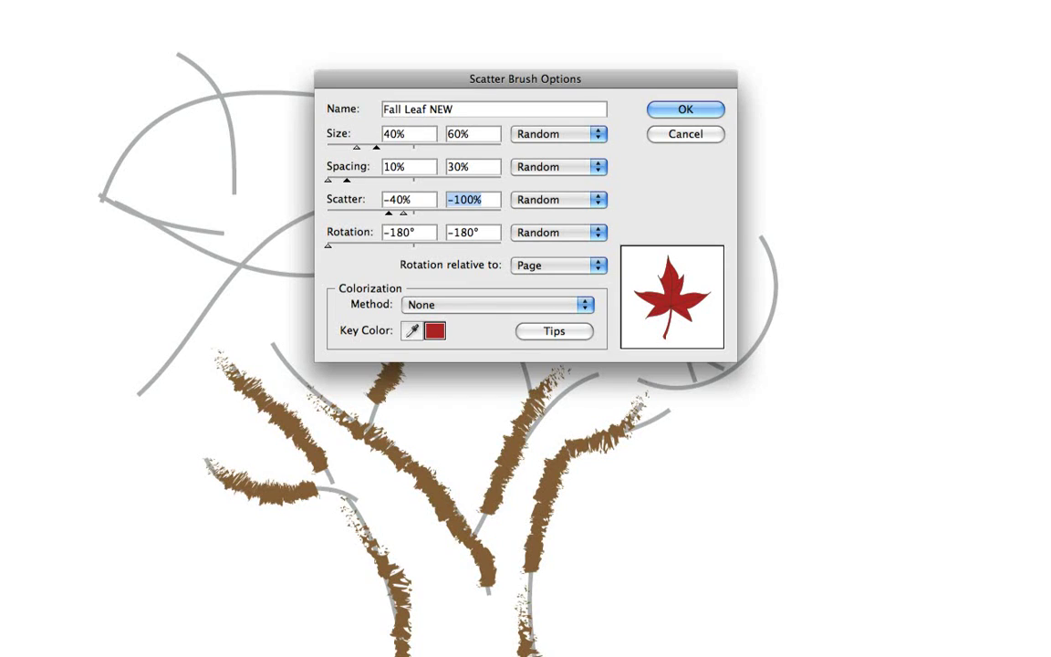
{"action": "type", "text": "40"}
{"action": "key", "text": "Tab"}
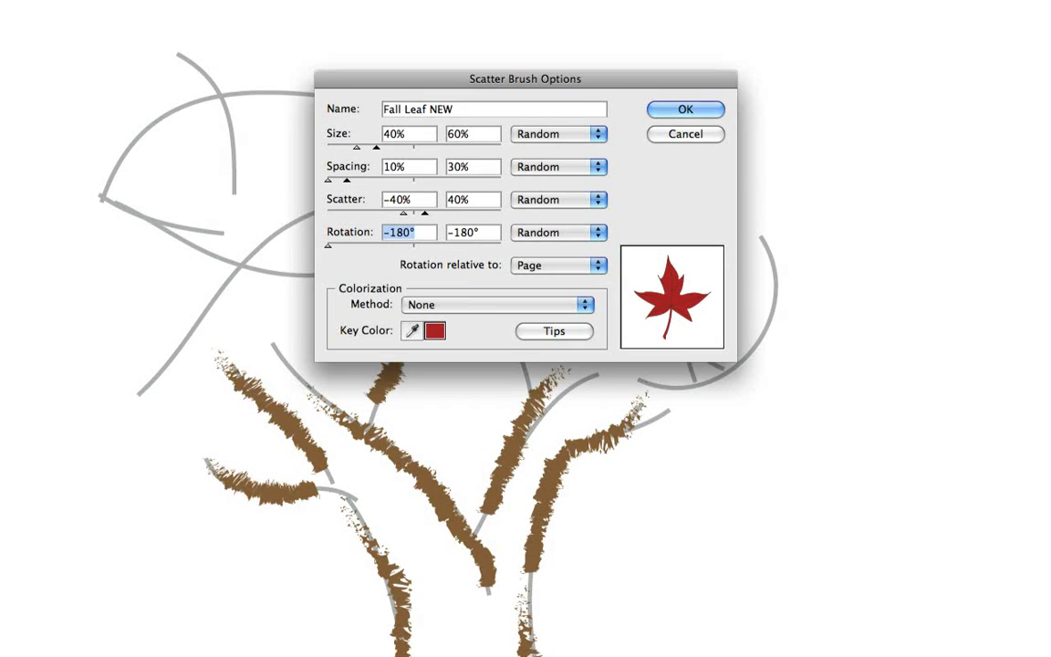
{"action": "key", "text": "Tab"}
{"action": "type", "text": "180"}
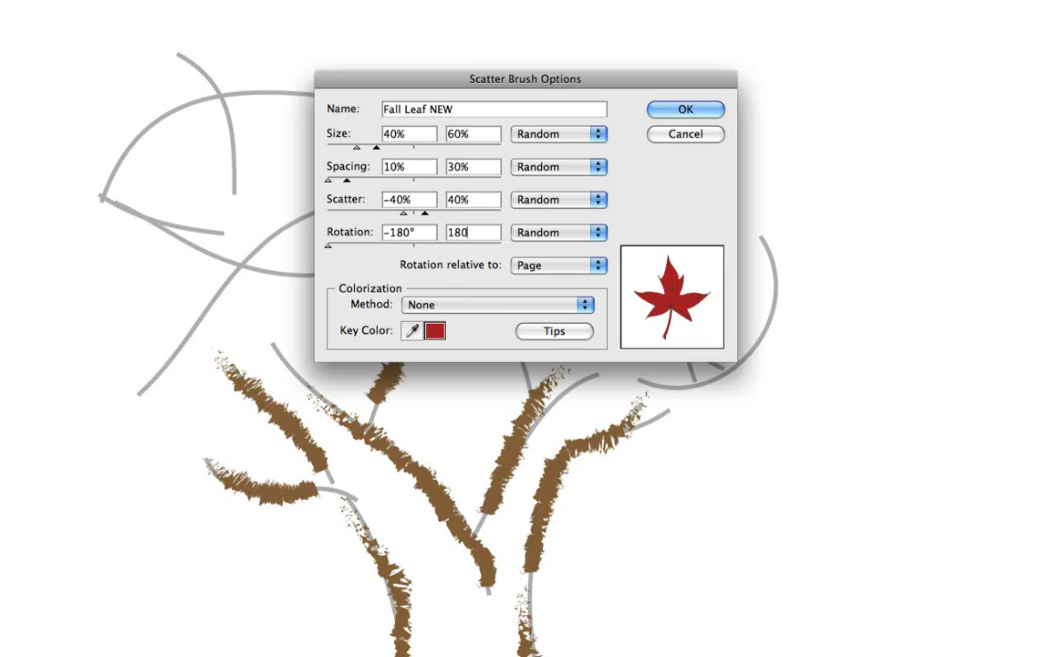
{"action": "key", "text": "Tab"}
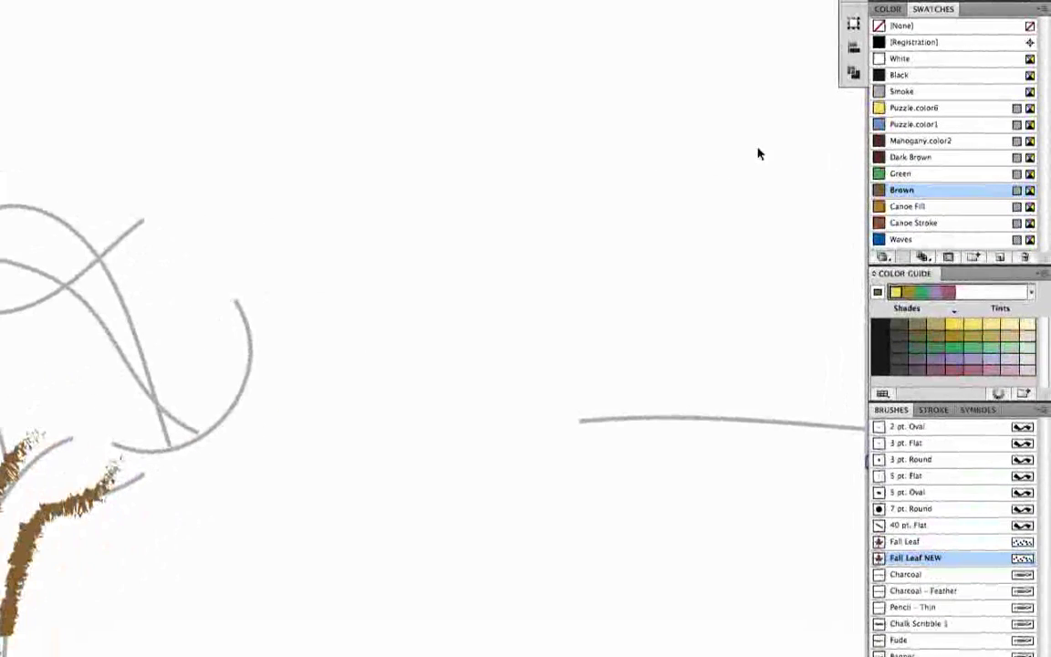
Make the yellow Puzzle.color6 swatch the active color
{"action": "left_click", "coordinate": [969, 111]}
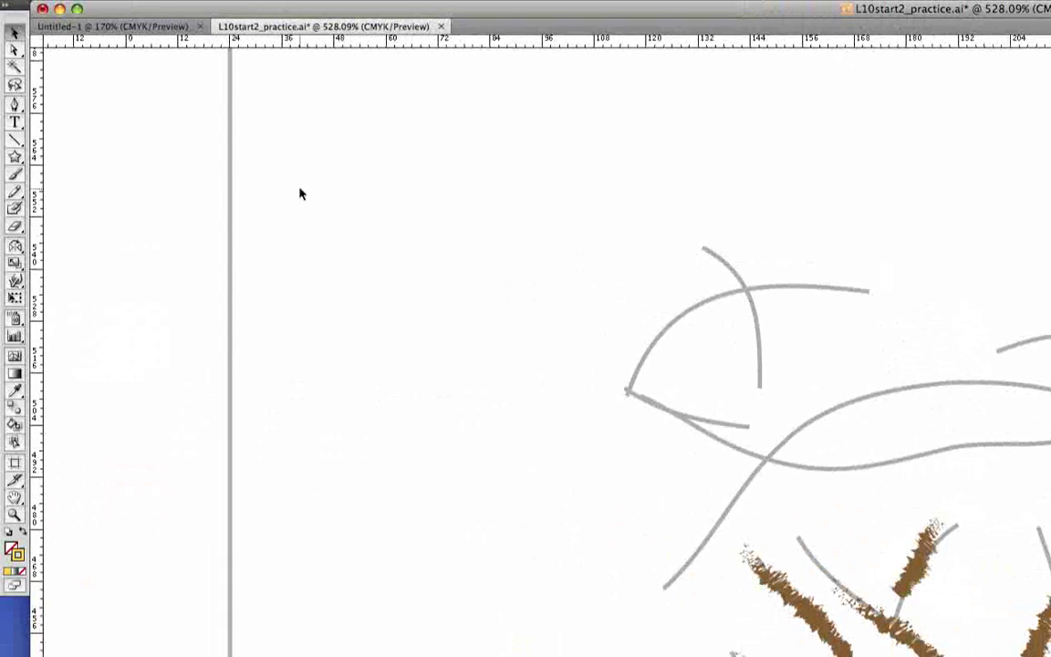
Paint three Fall Leaf NEW strokes with the Paintbrush across the canopy guide curves
{"action": "left_click", "coordinate": [15, 173]}
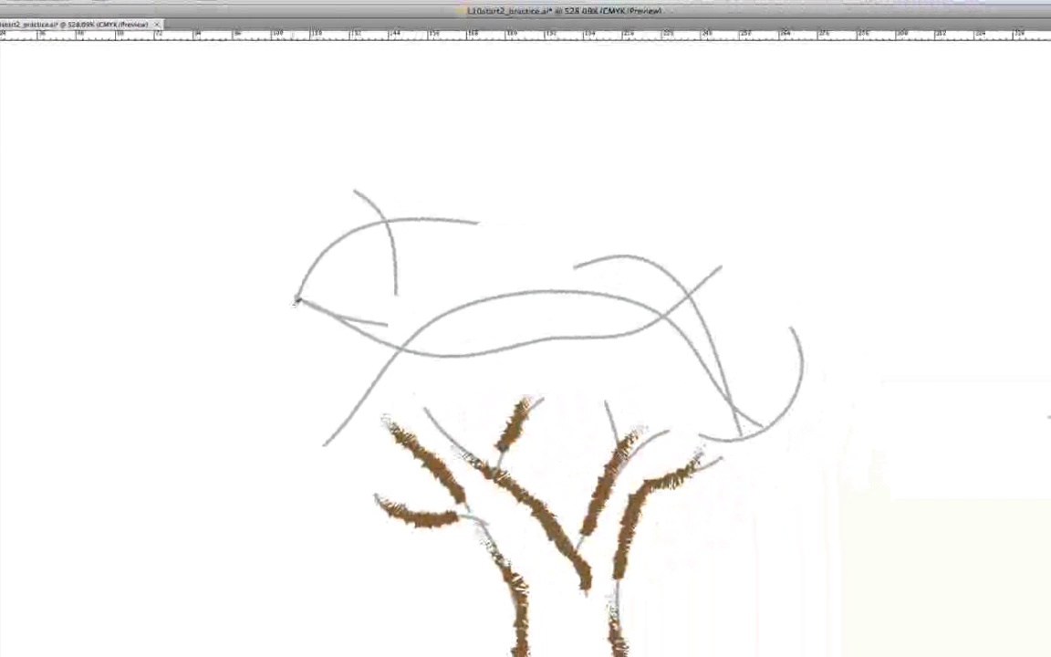
{"action": "mouse_move", "coordinate": [295, 301]}
{"action": "left_mouse_down"}
{"action": "mouse_move", "coordinate": [265, 270]}
{"action": "mouse_move", "coordinate": [286, 257]}
{"action": "mouse_move", "coordinate": [429, 218]}
{"action": "mouse_move", "coordinate": [470, 245]}
{"action": "left_mouse_up"}
{"action": "mouse_move", "coordinate": [343, 419]}
{"action": "left_mouse_down"}
{"action": "mouse_move", "coordinate": [489, 370]}
{"action": "mouse_move", "coordinate": [608, 365]}
{"action": "mouse_move", "coordinate": [696, 422]}
{"action": "left_mouse_up"}
{"action": "mouse_move", "coordinate": [552, 192]}
{"action": "left_mouse_down"}
{"action": "mouse_move", "coordinate": [606, 217]}
{"action": "mouse_move", "coordinate": [702, 241]}
{"action": "mouse_move", "coordinate": [754, 282]}
{"action": "mouse_move", "coordinate": [786, 447]}
{"action": "left_mouse_up"}
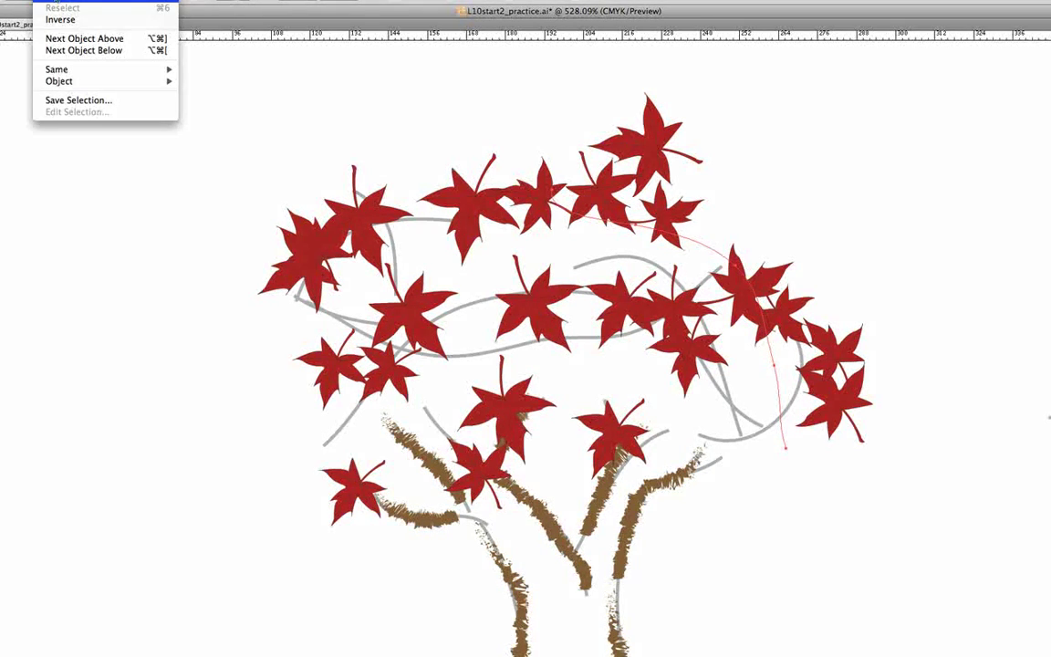
Deselect all, open Fall Leaf NEW options and check the Colorization Method list, keeping None
{"action": "left_click", "coordinate": [82, 1]}
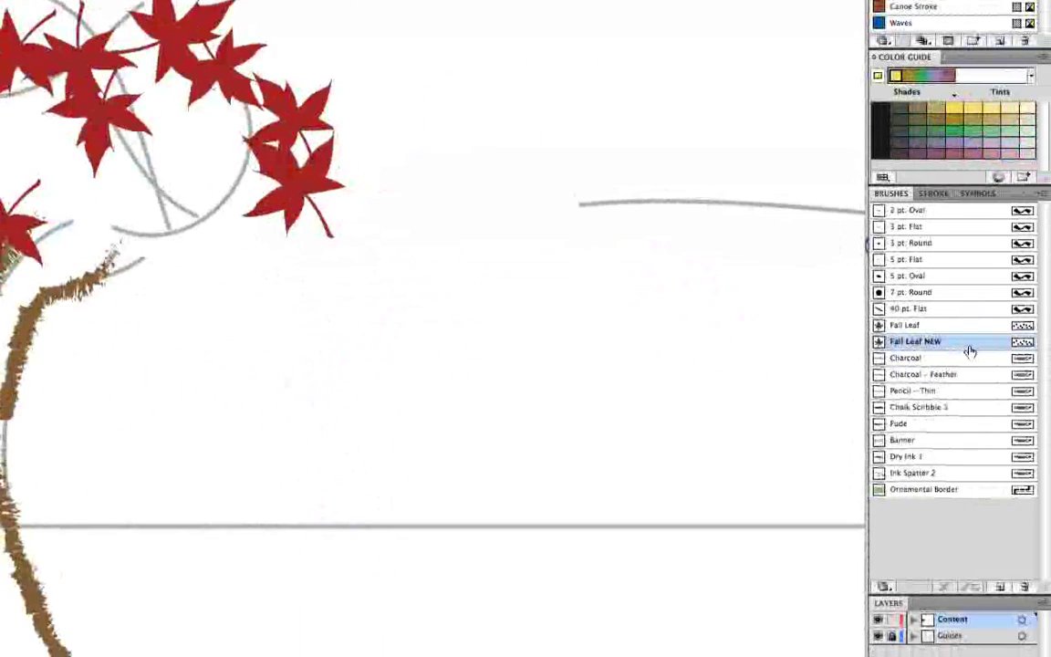
{"action": "double_click", "coordinate": [969, 352]}
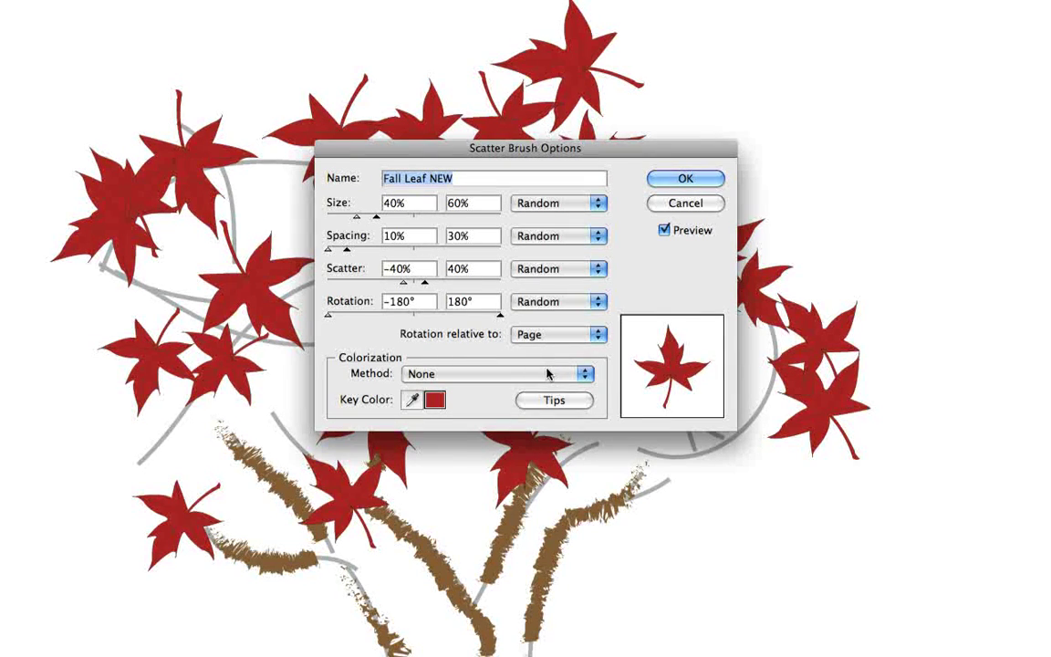
{"action": "left_click", "coordinate": [544, 379]}
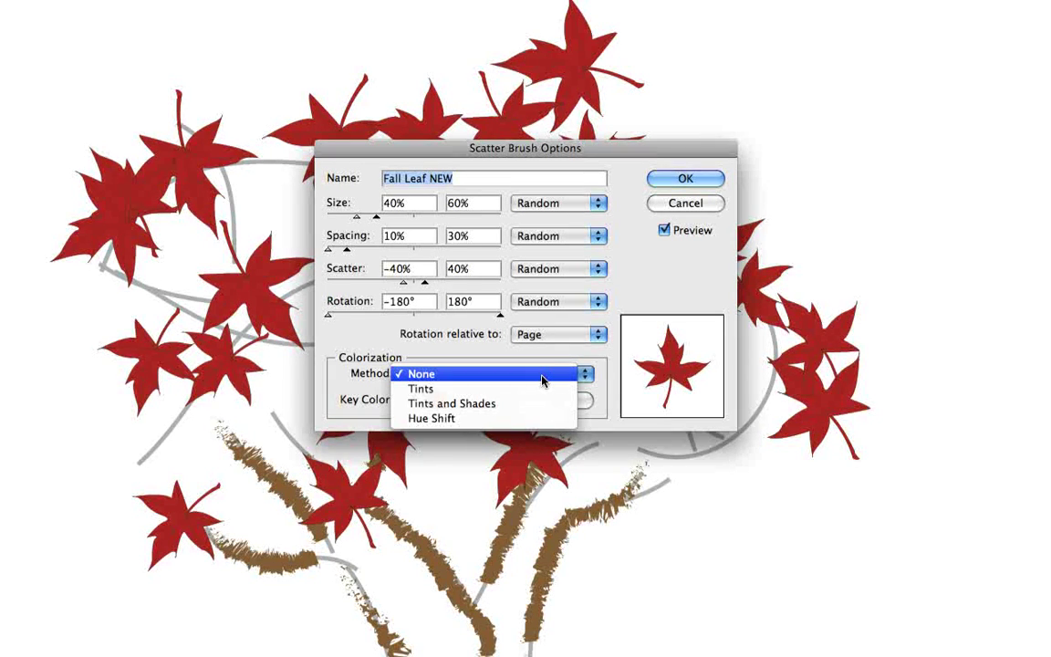
{"action": "left_click", "coordinate": [541, 379]}
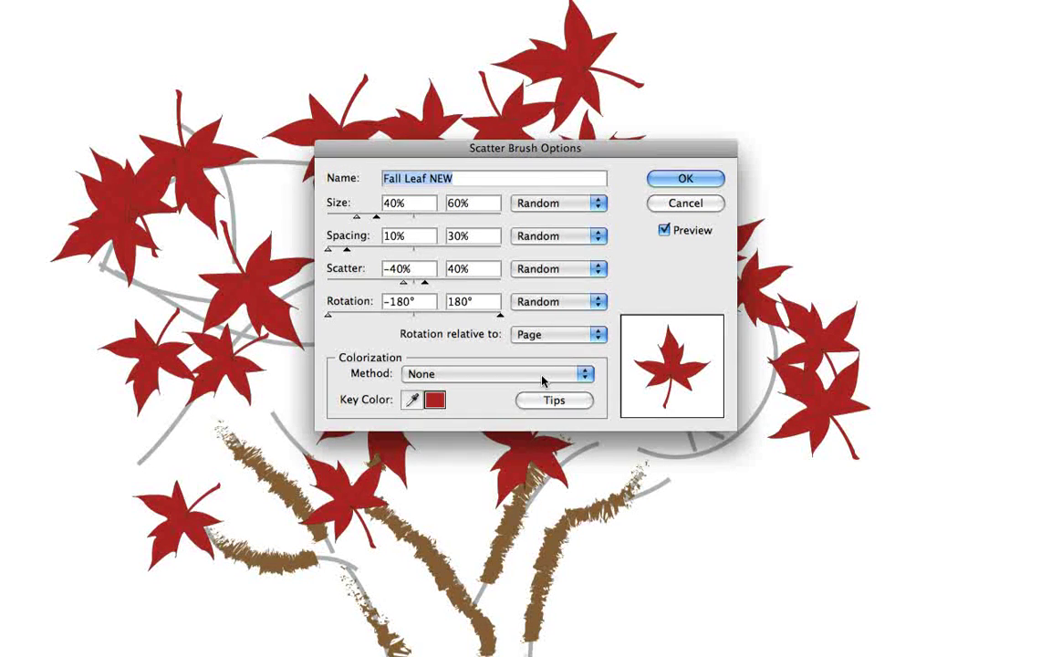
{"action": "left_click", "coordinate": [543, 381]}
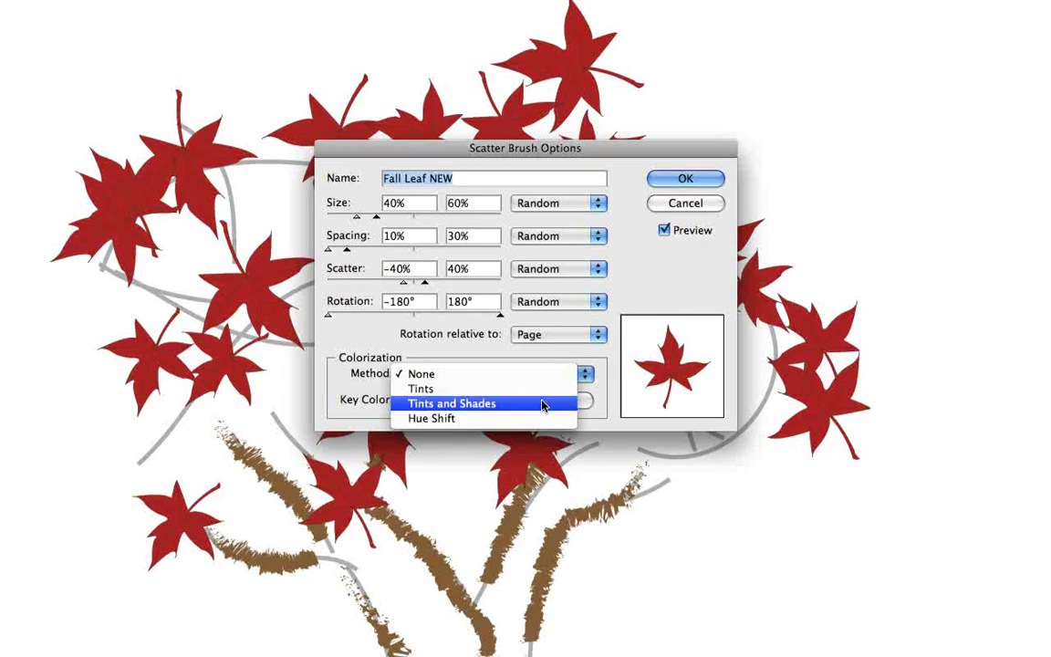
{"action": "left_click", "coordinate": [545, 375]}
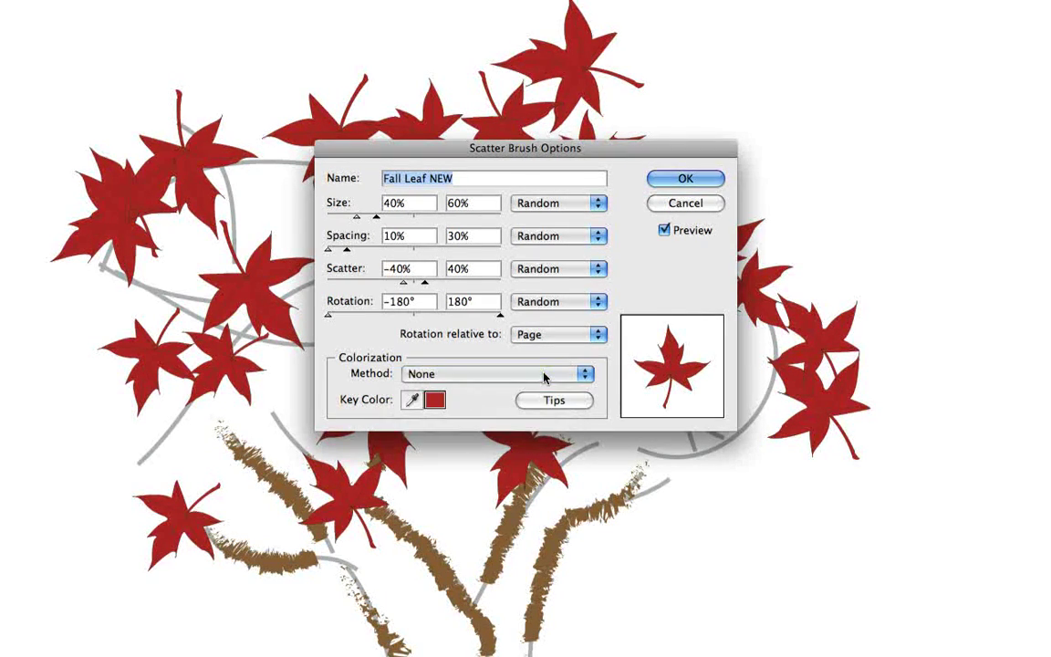
Read the Colorization Tips, then close them and the Fall Leaf NEW options with OK
{"action": "left_click", "coordinate": [562, 403]}
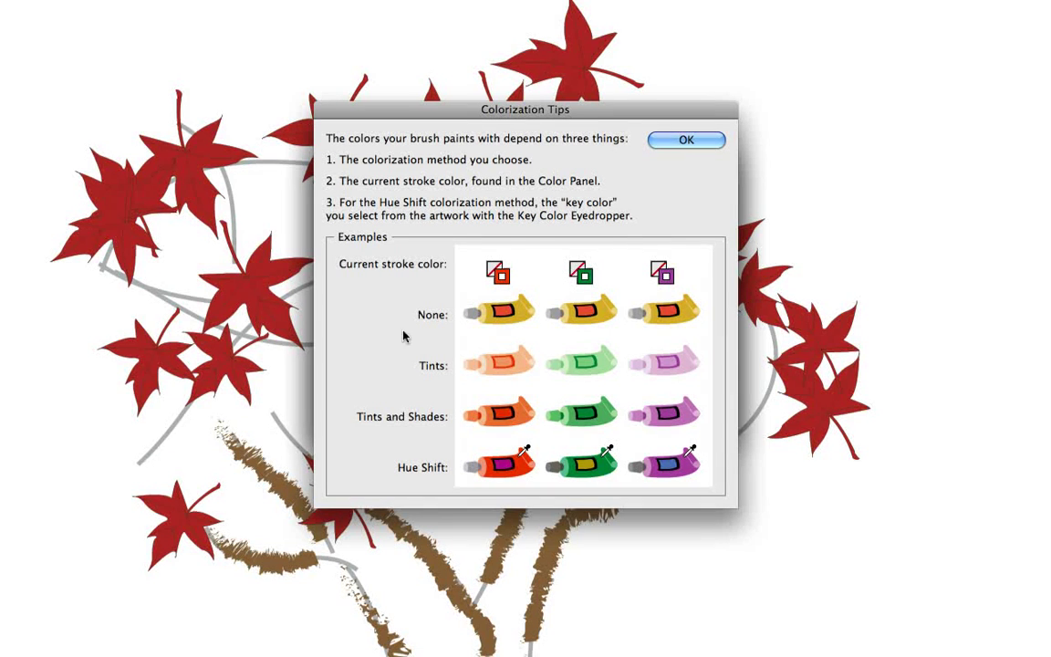
{"action": "left_click", "coordinate": [678, 139]}
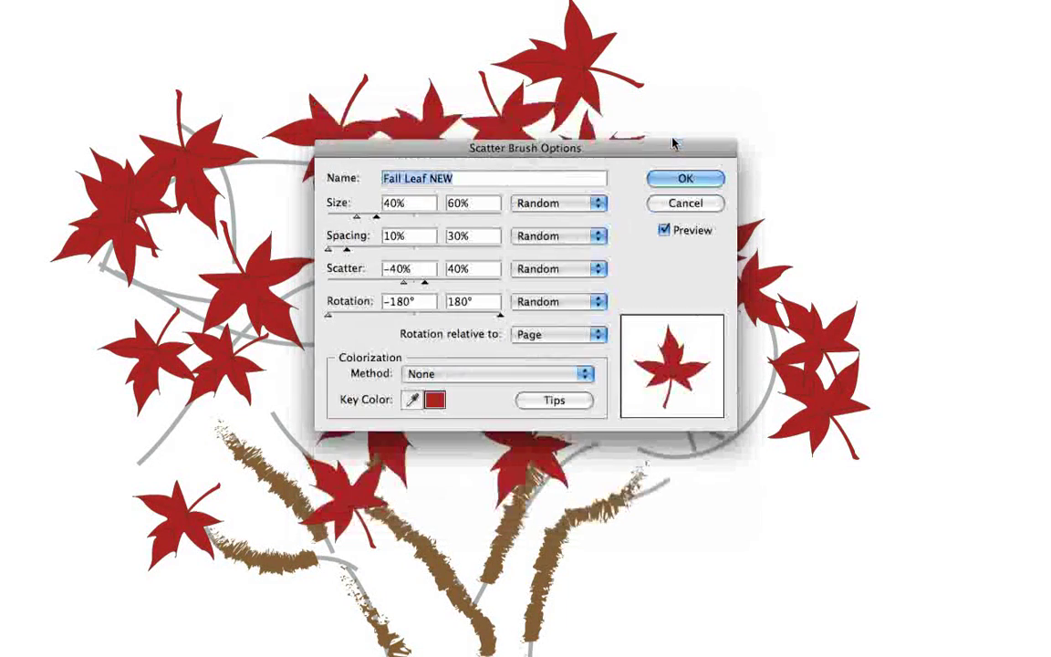
{"action": "left_click", "coordinate": [673, 204]}
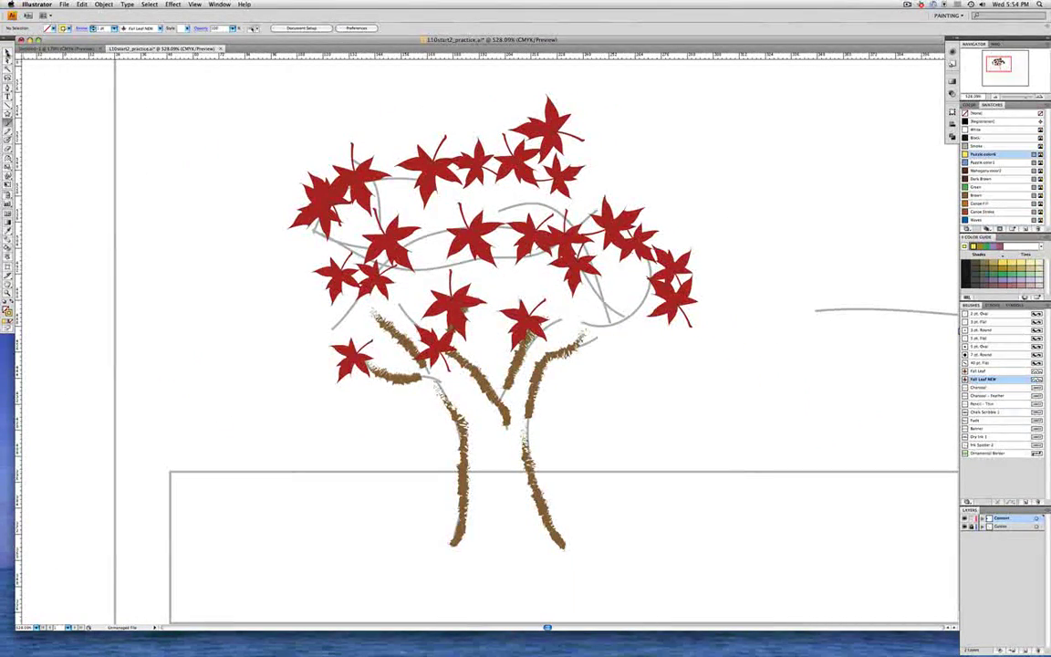
Marquee-select the leaf strokes, reopen Fall Leaf NEW options and move the dialog aside
{"action": "left_click", "coordinate": [7, 51]}
{"action": "left_click_drag", "start_coordinate": [179, 88], "coordinate": [754, 425]}
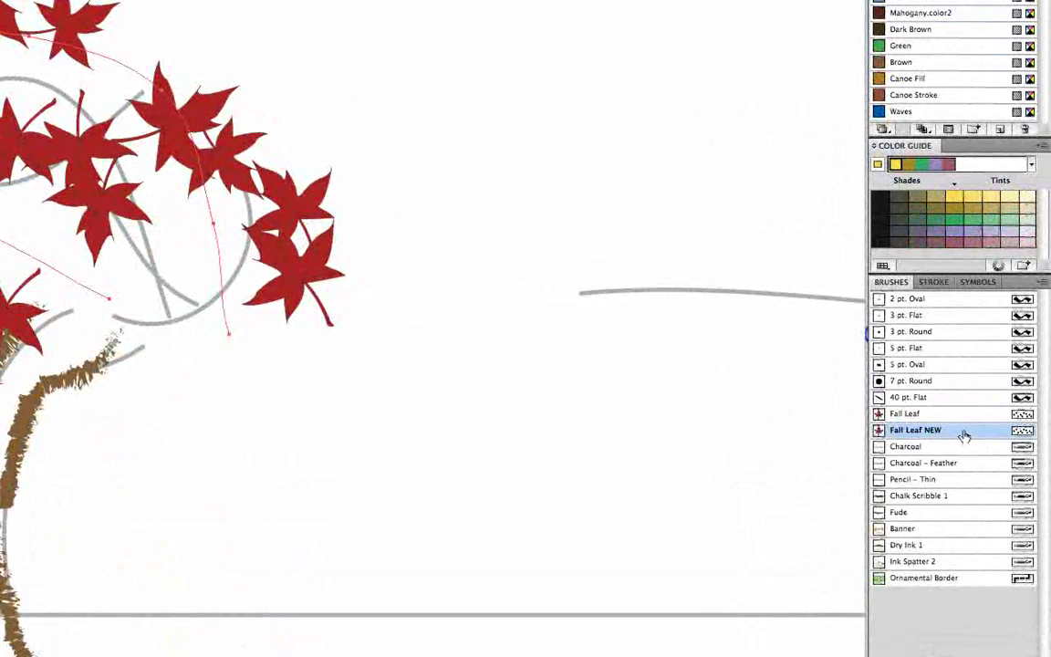
{"action": "double_click", "coordinate": [964, 436]}
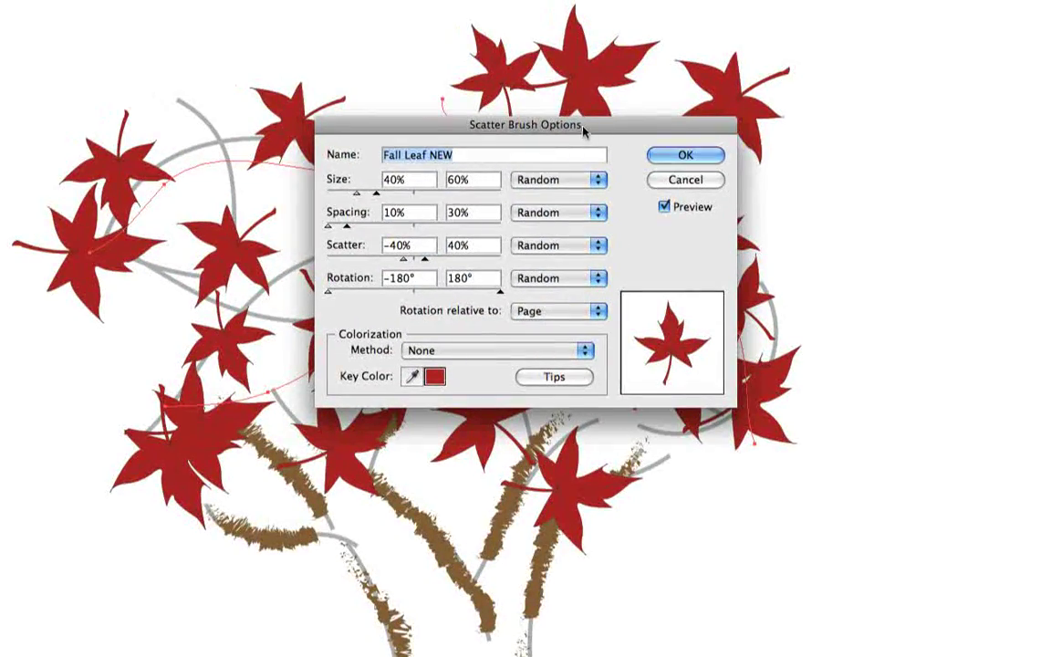
{"action": "left_click_drag", "start_coordinate": [581, 132], "coordinate": [866, 365]}
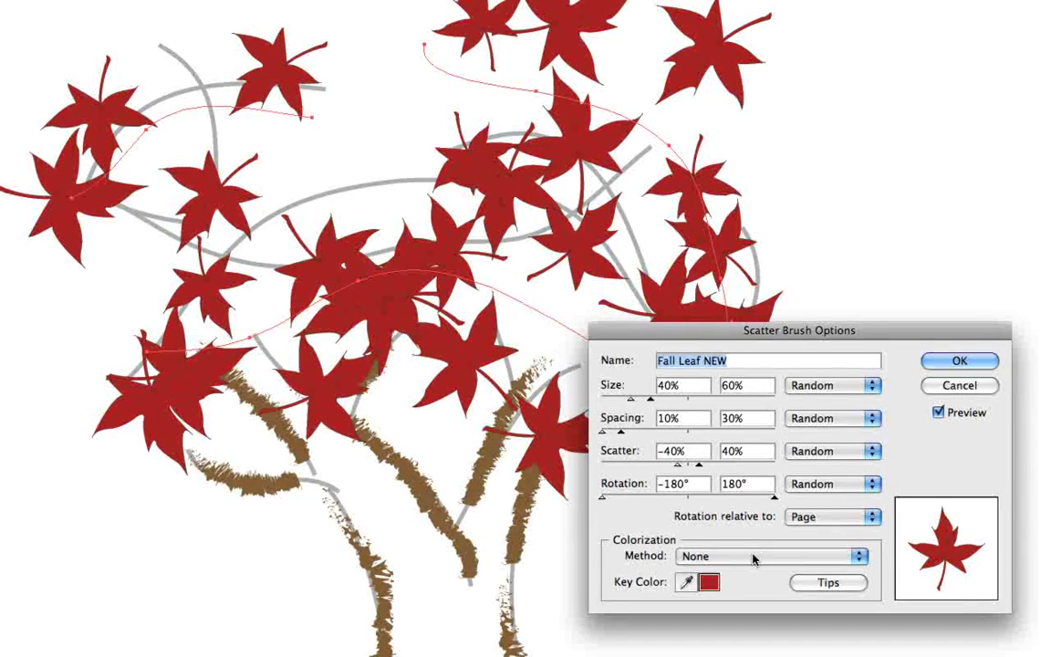
Preview Tints, then Tints and Shades colorization on the leaves, then pick Hue Shift for yellow
{"action": "left_click", "coordinate": [752, 556]}
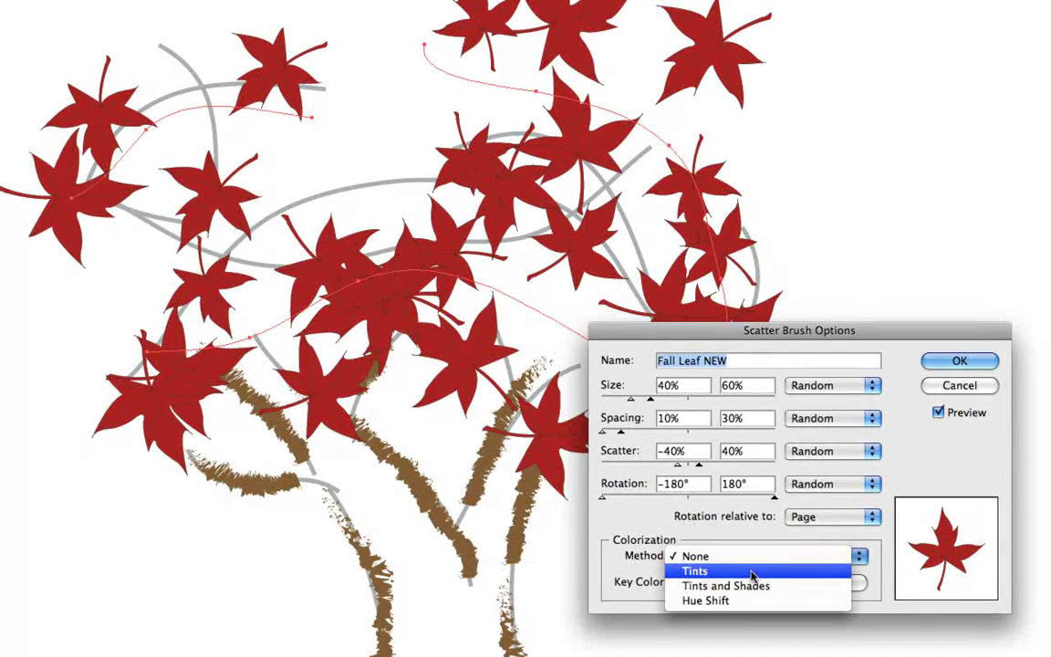
{"action": "left_click", "coordinate": [752, 571]}
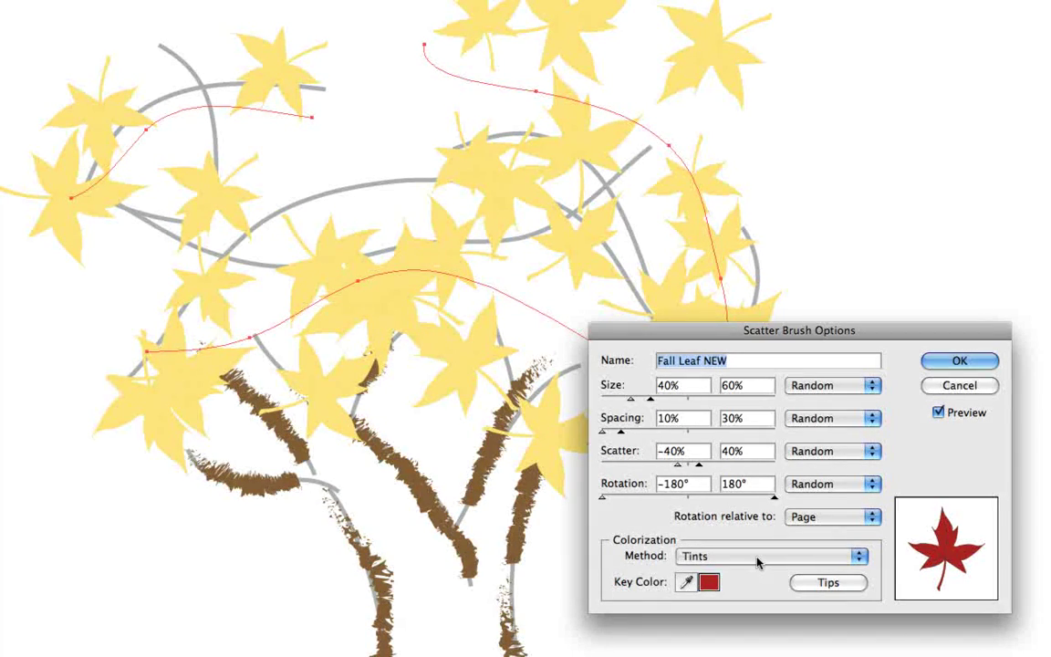
{"action": "left_click", "coordinate": [757, 558]}
{"action": "left_click", "coordinate": [758, 573]}
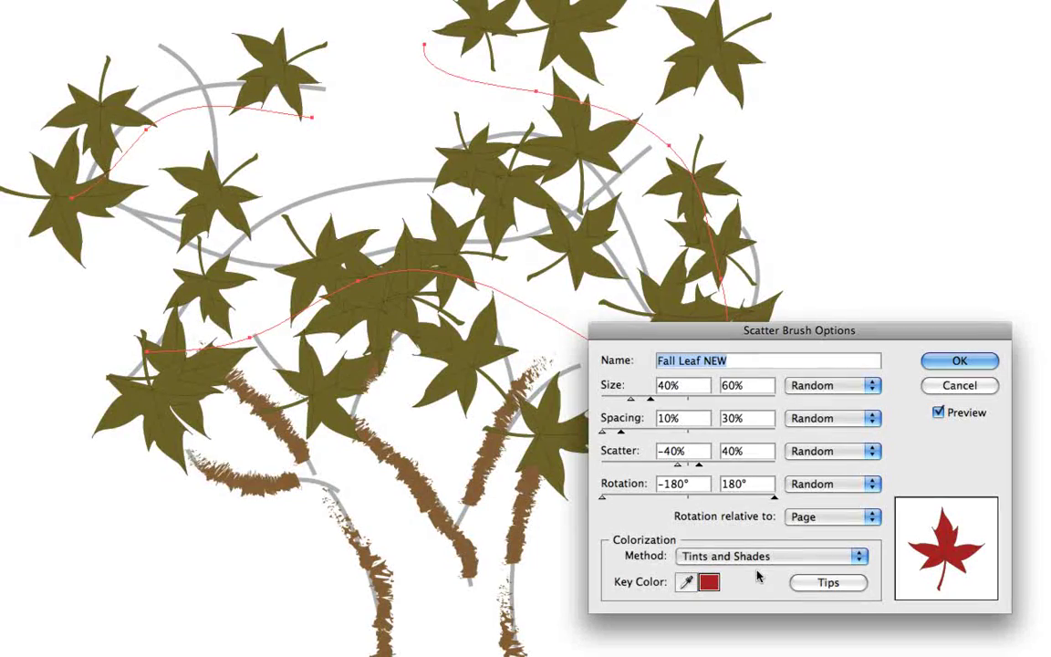
{"action": "left_click", "coordinate": [762, 558]}
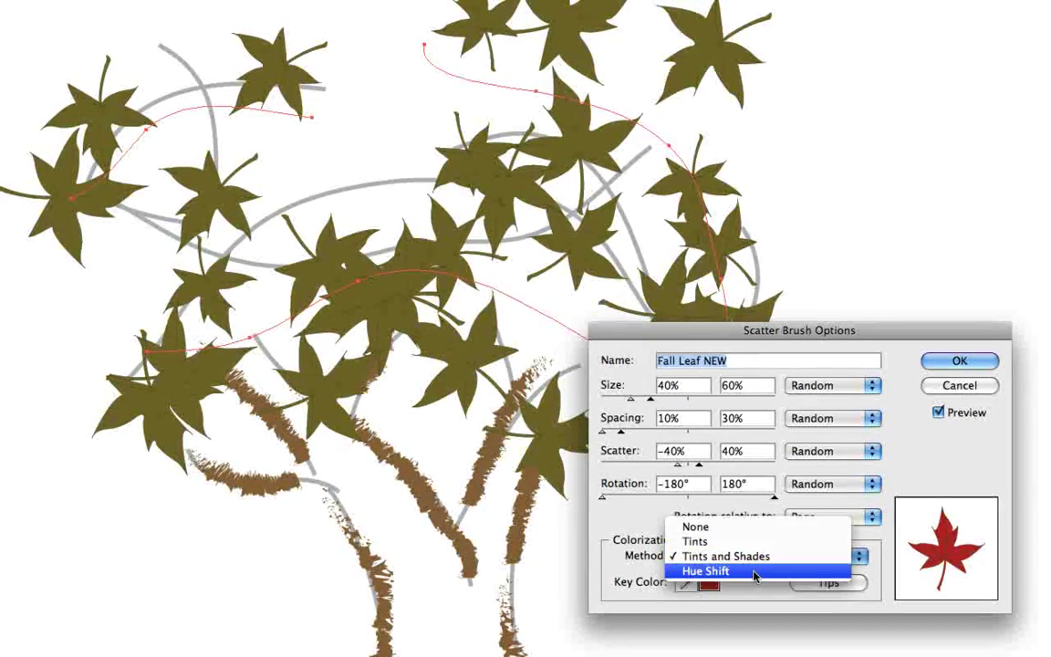
{"action": "left_click", "coordinate": [755, 573]}
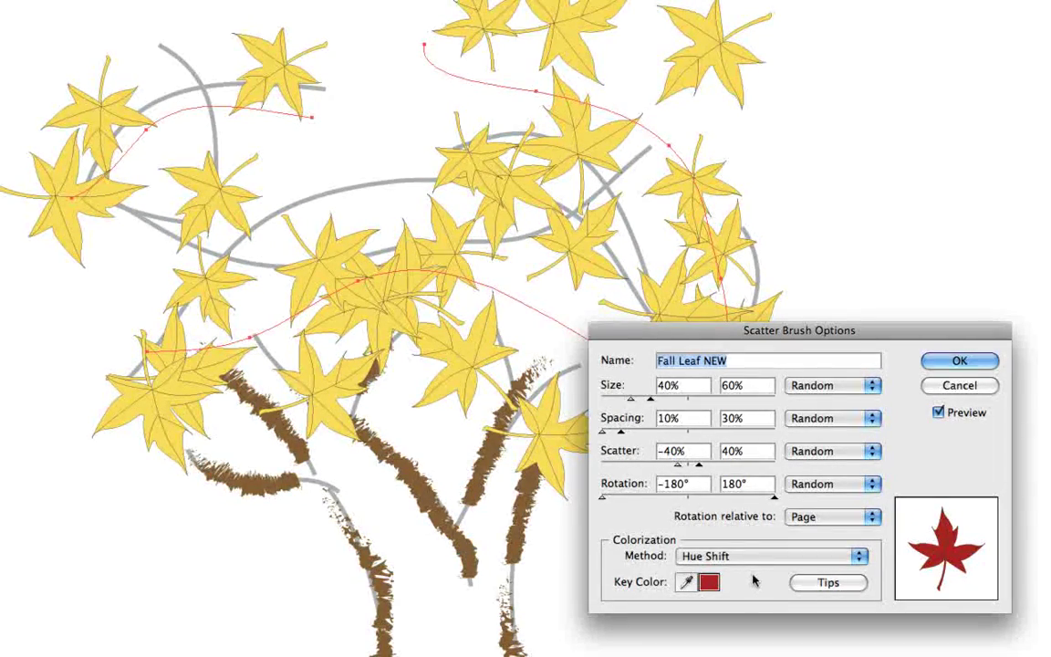
Compare Tints and Tints and Shades again, then confirm Hue Shift for Fall Leaf NEW
{"action": "left_click", "coordinate": [753, 556]}
{"action": "key", "text": "Escape"}
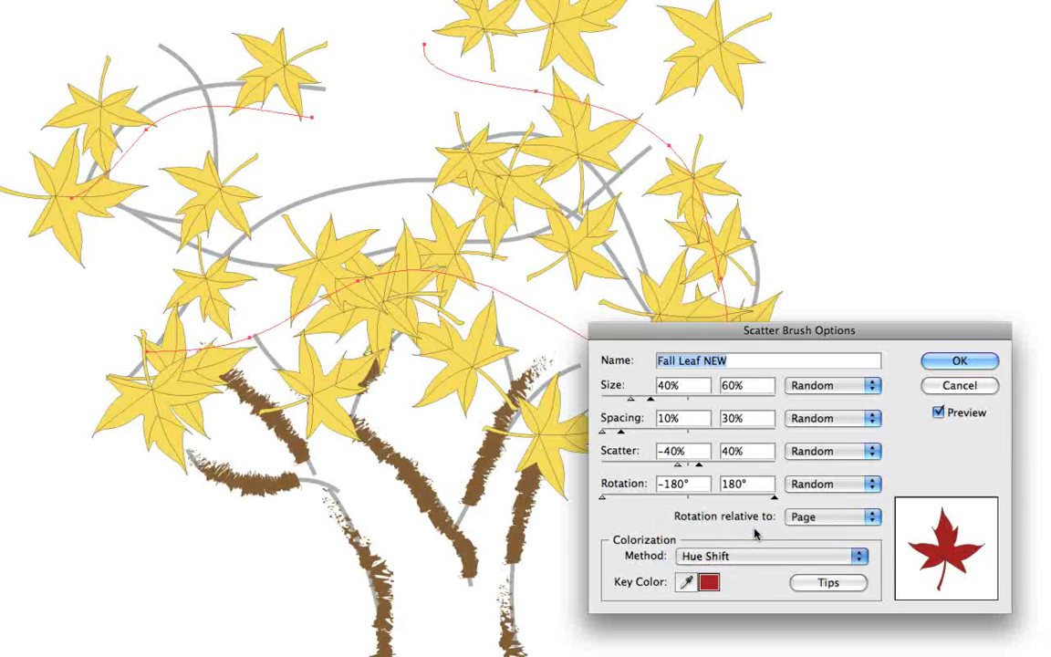
{"action": "left_click", "coordinate": [745, 556]}
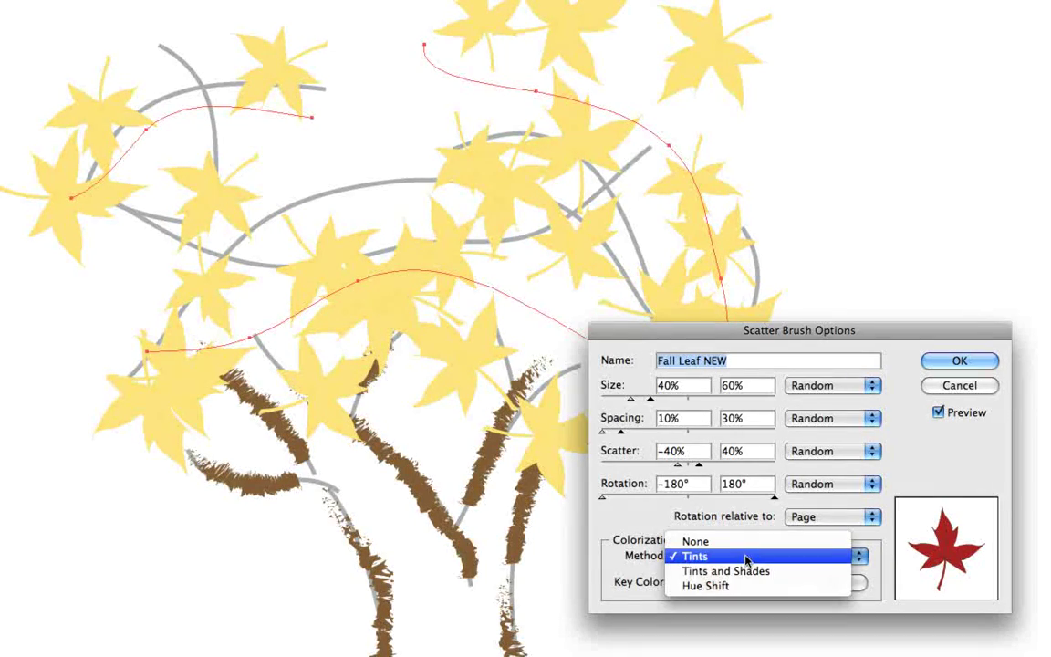
{"action": "left_click", "coordinate": [744, 571]}
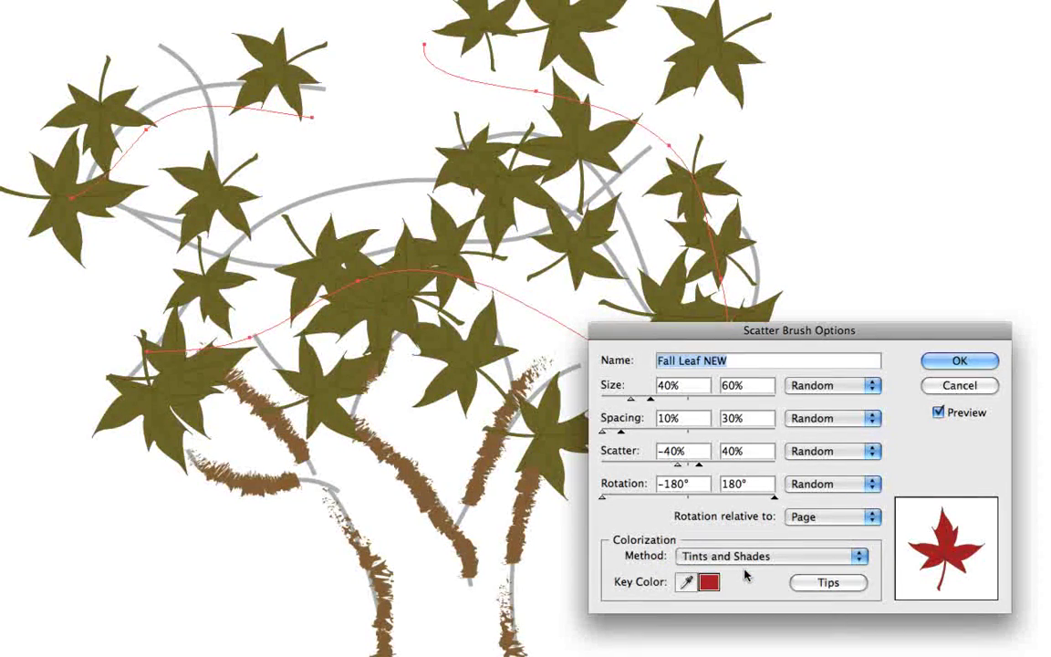
{"action": "left_click", "coordinate": [745, 556]}
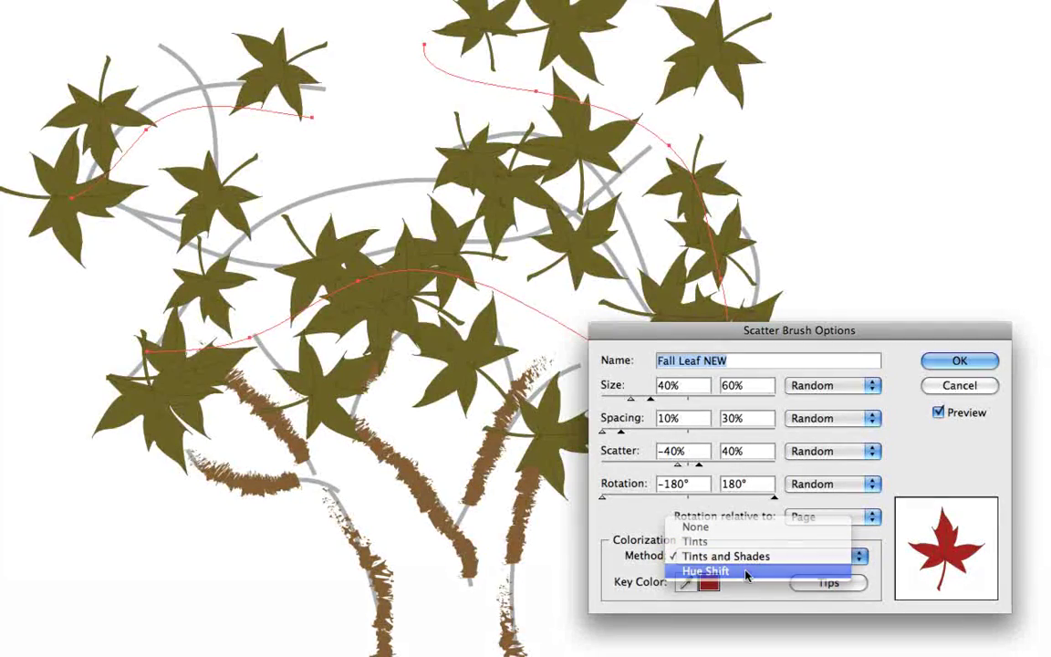
{"action": "left_click", "coordinate": [746, 571]}
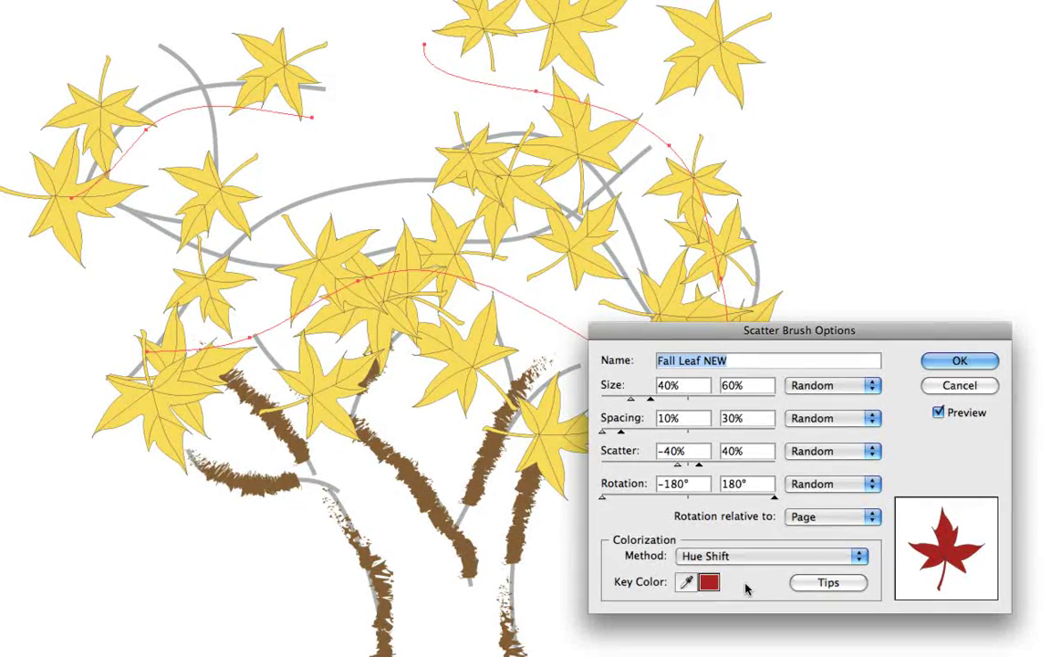
{"action": "left_click", "coordinate": [963, 356]}
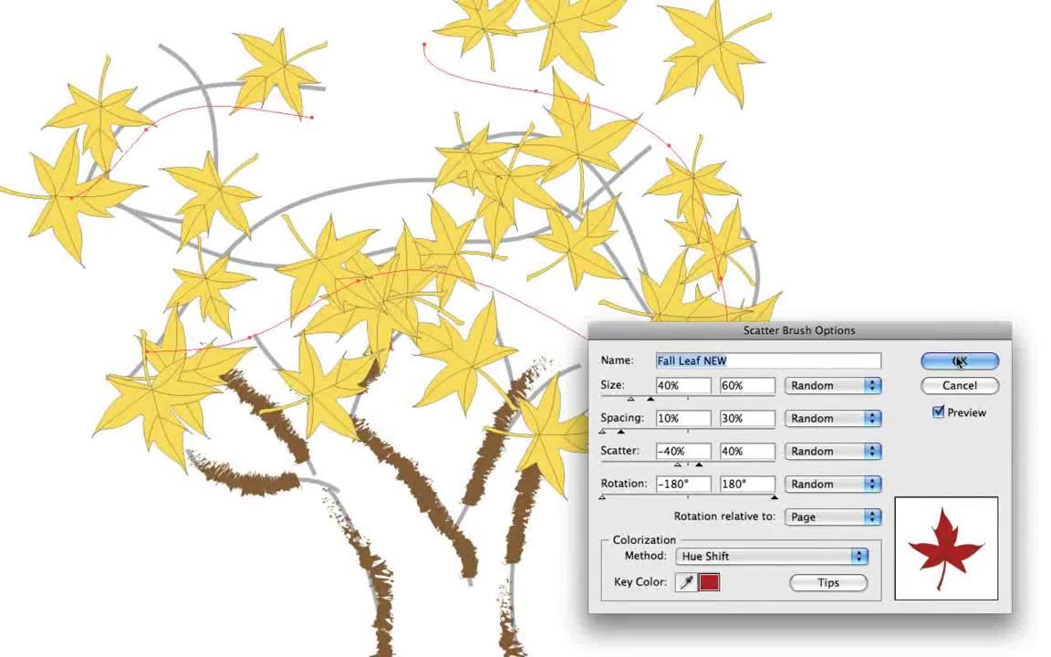